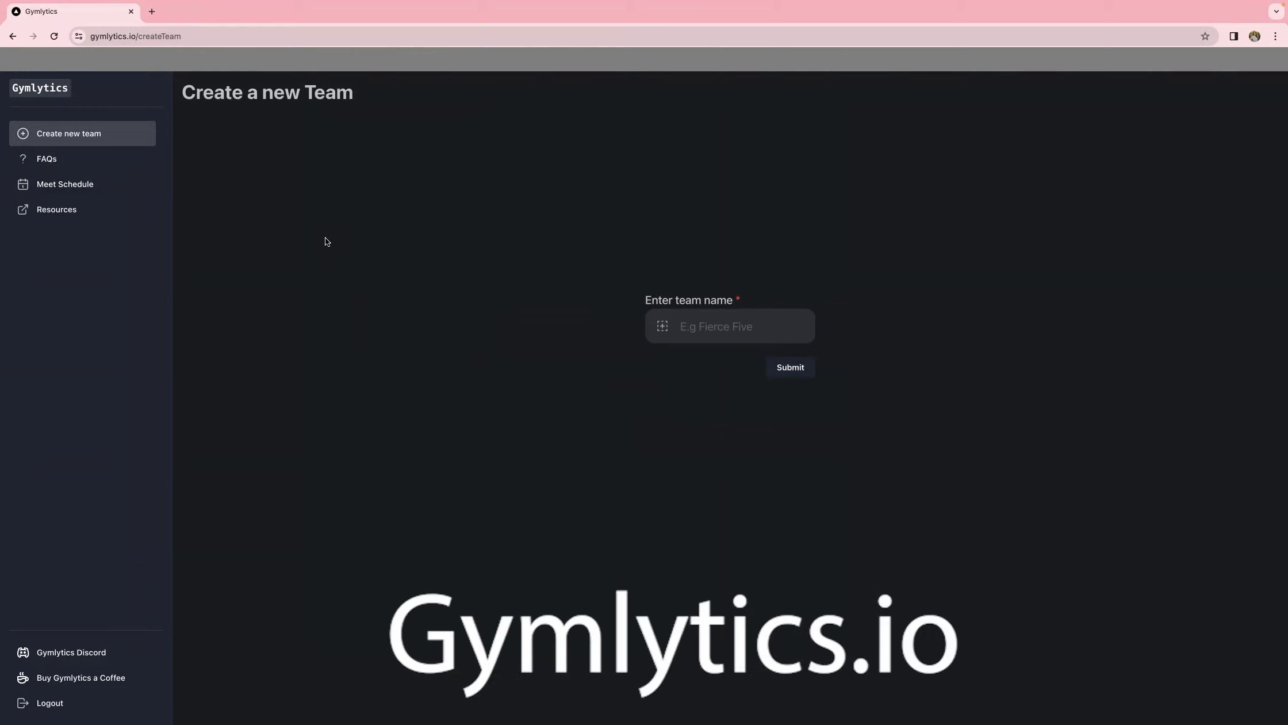
- Enter 'Test' as the new team's name on the Create a new Team page
{"action": "left_click", "coordinate": [261, 43]}
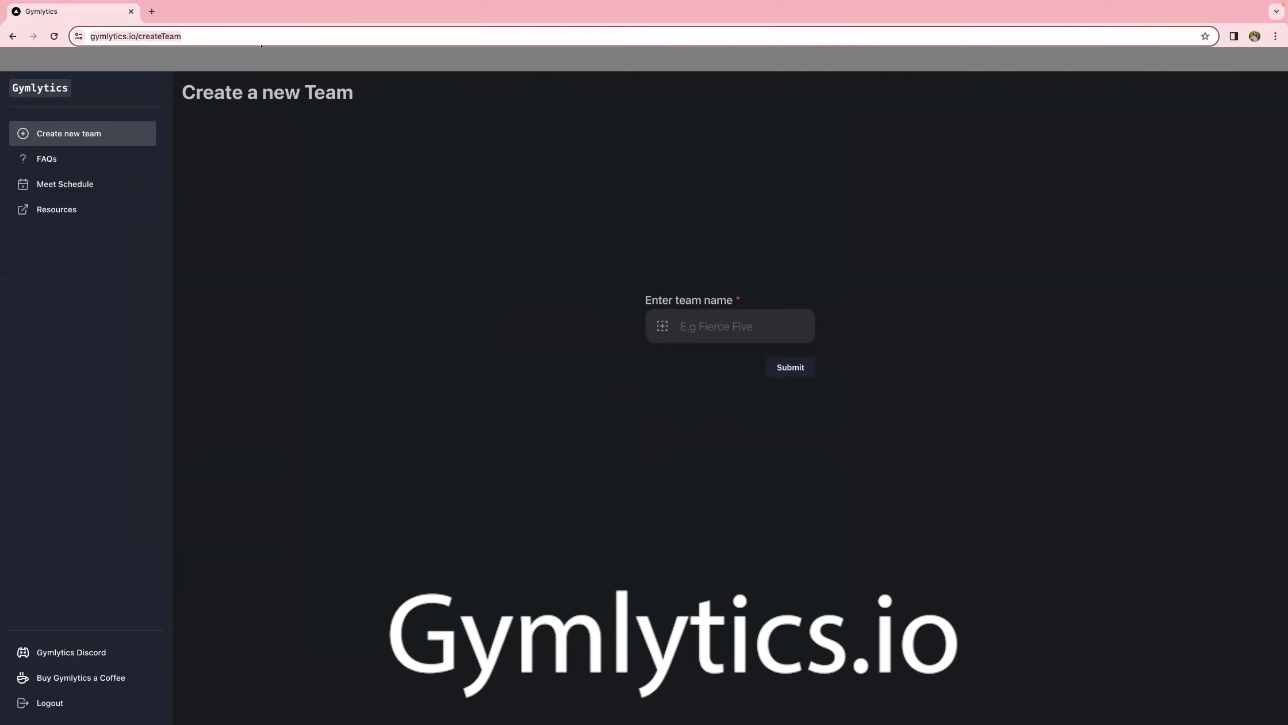
{"action": "left_click", "coordinate": [286, 134]}
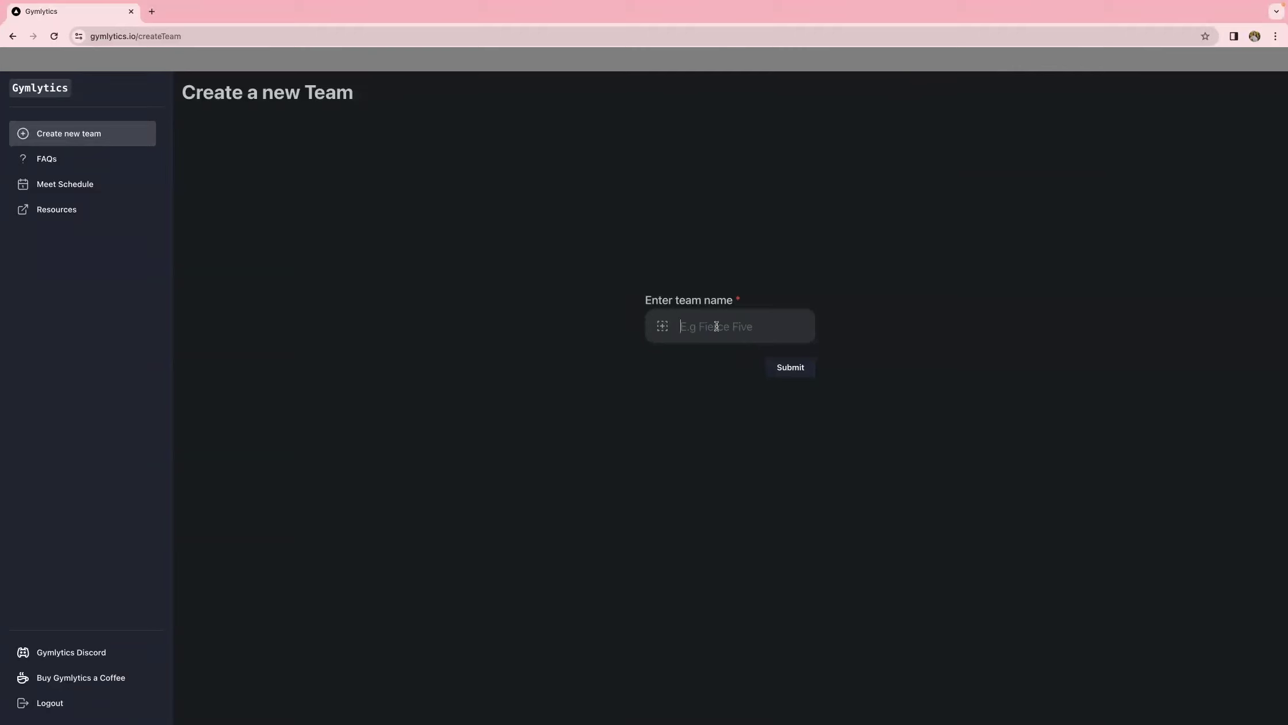
{"action": "type", "text": "Test"}
- Exit full screen and bring back the browser window showing the Test league
{"action": "left_click", "coordinate": [39, 21]}
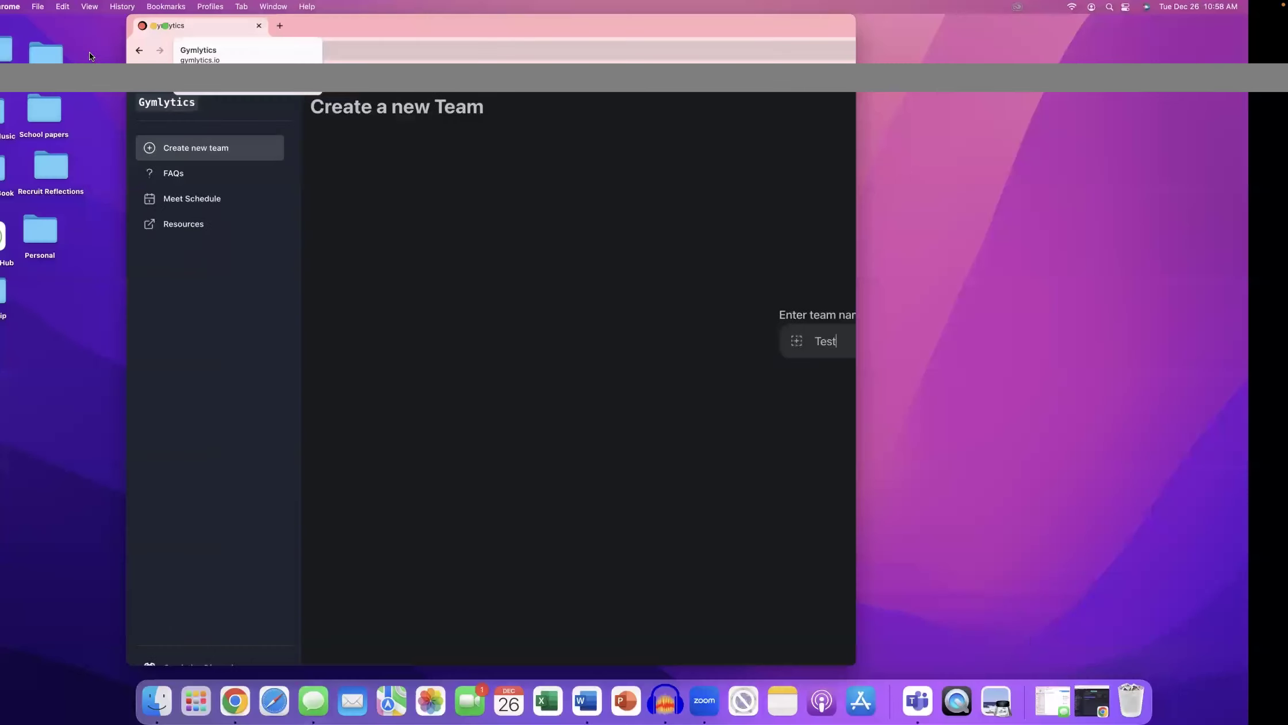
{"action": "left_click", "coordinate": [1083, 700]}
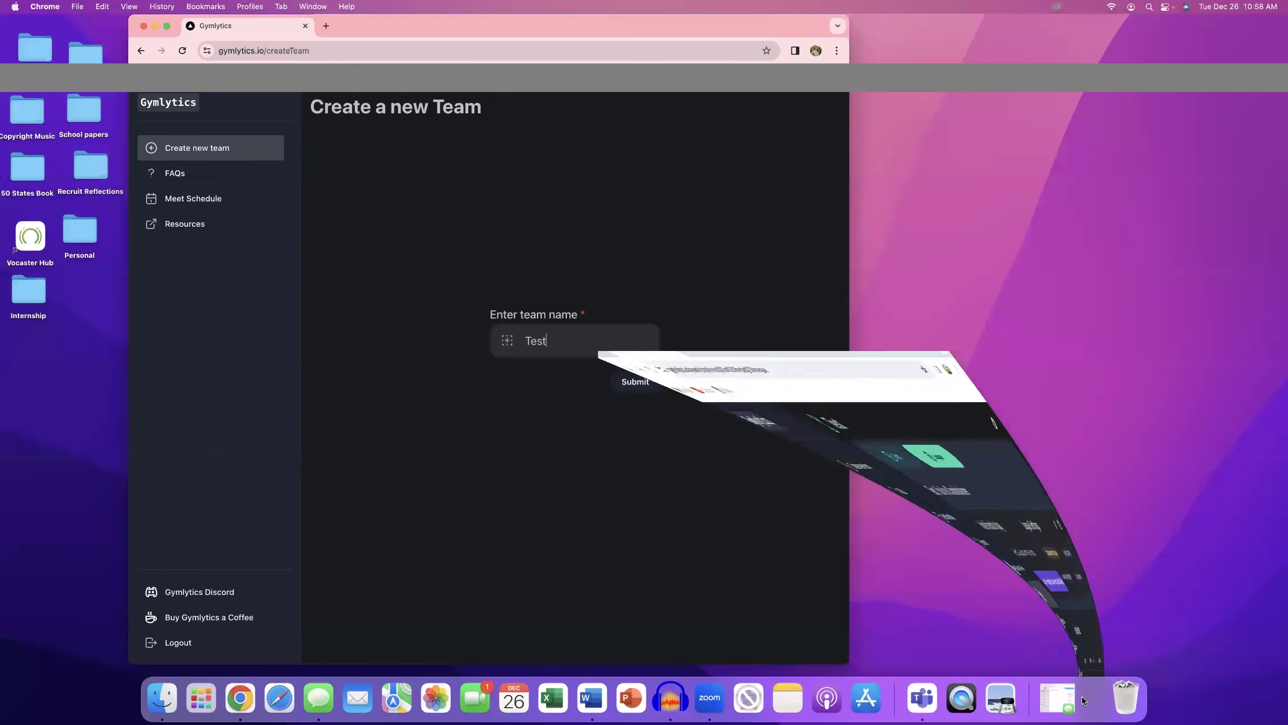
{"action": "left_click_drag", "start_coordinate": [376, 39], "coordinate": [529, 45]}
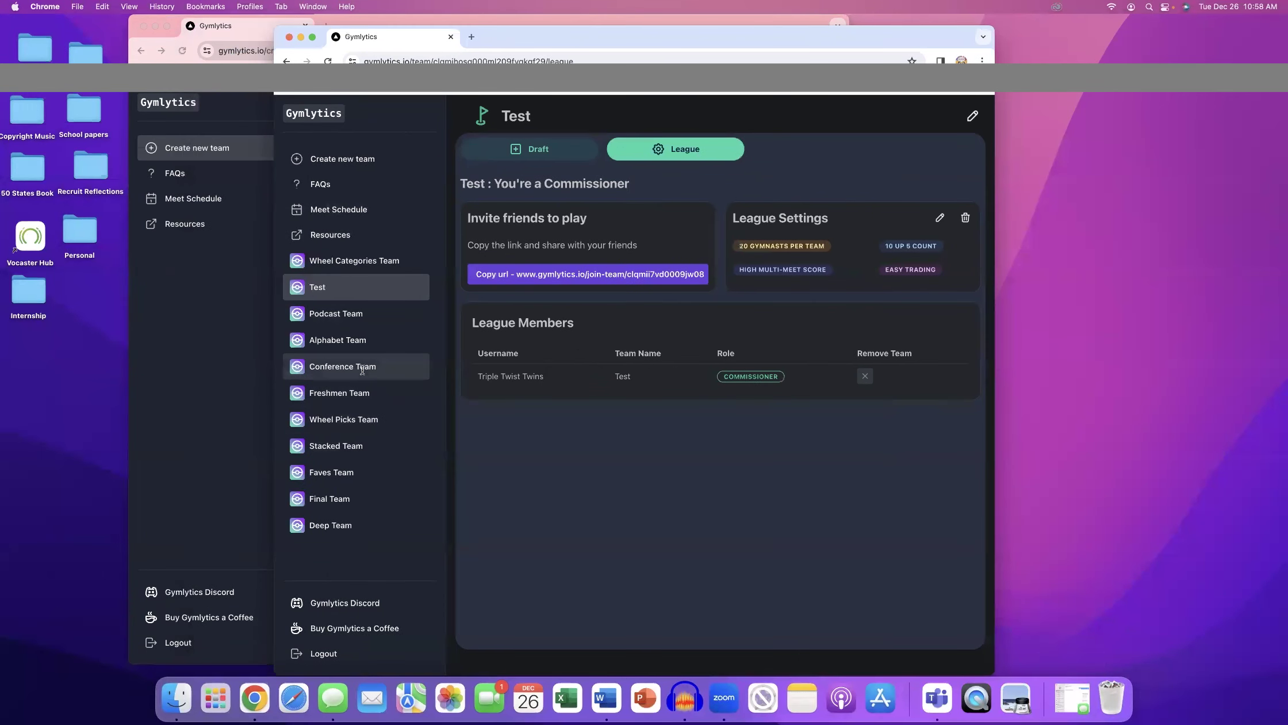
- Browse the Wheel Categories and Podcast drafts, then review all twenty Alphabet Team picks
{"action": "left_click", "coordinate": [350, 261]}
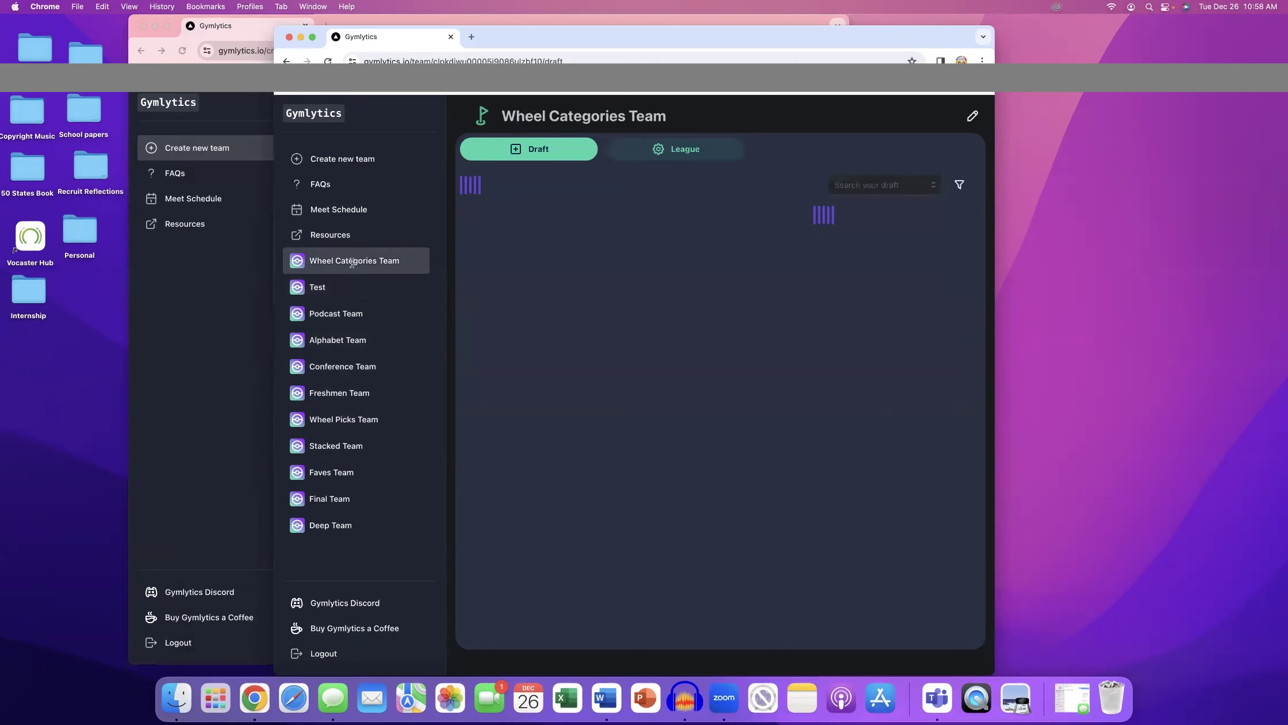
{"action": "left_click", "coordinate": [357, 319]}
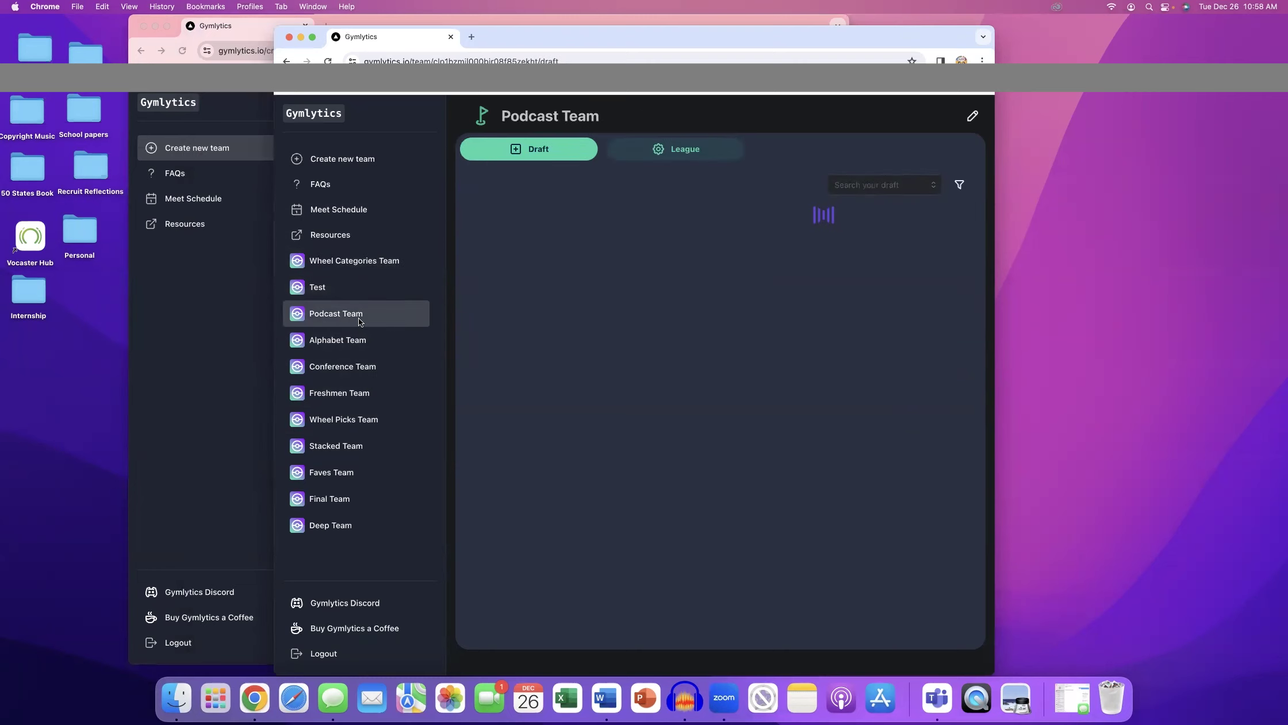
{"action": "left_click", "coordinate": [368, 343]}
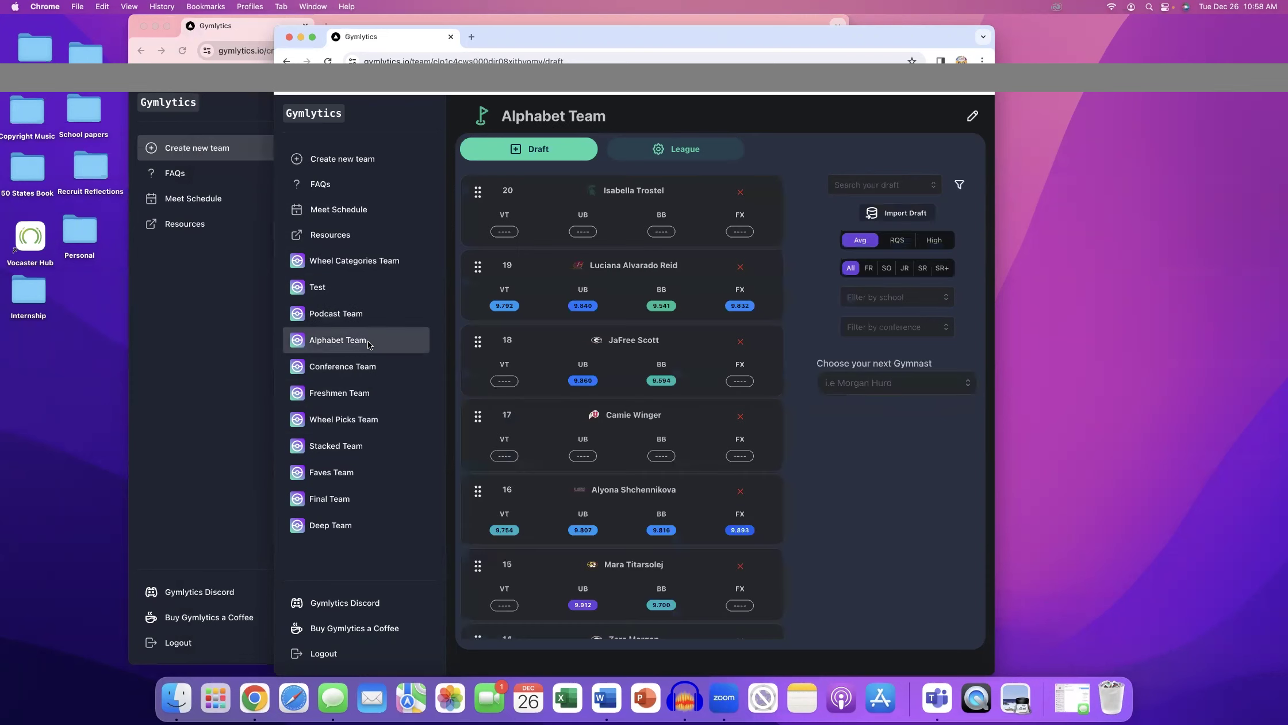
{"action": "scroll", "coordinate": [692, 381], "scroll_direction": "down", "scroll_amount": 5}
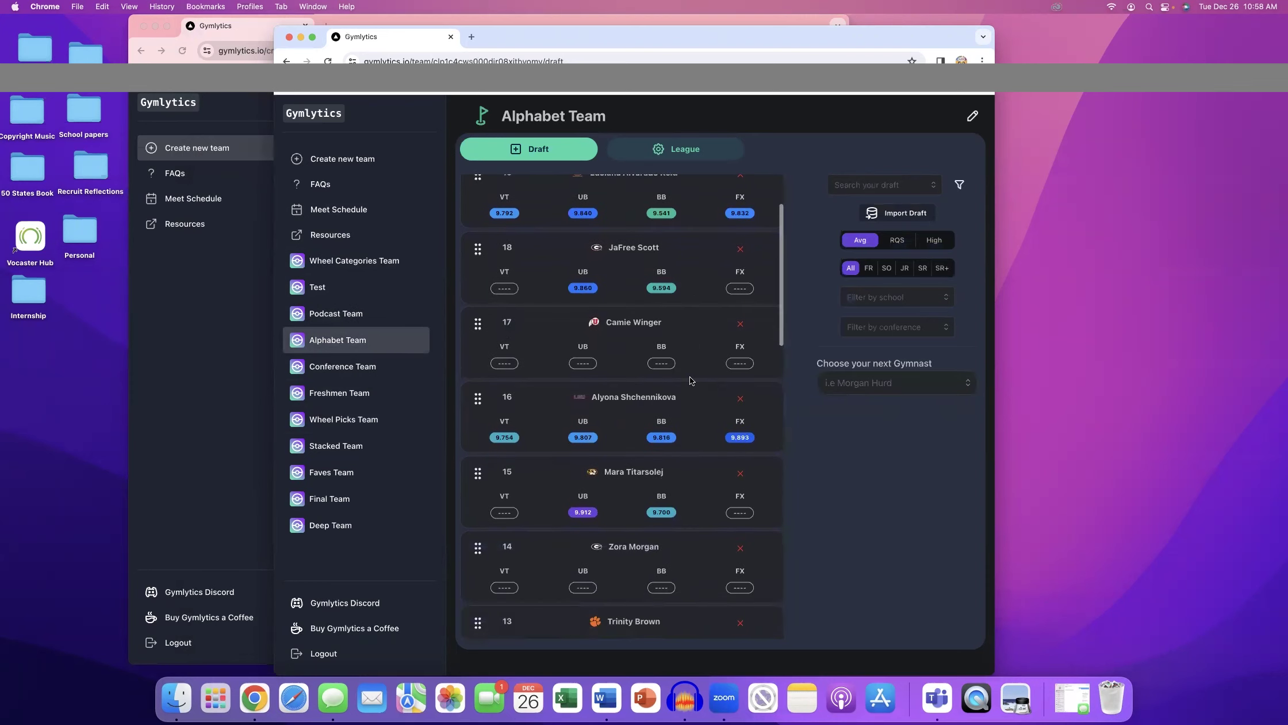
{"action": "scroll", "coordinate": [692, 381], "scroll_direction": "down", "scroll_amount": 8}
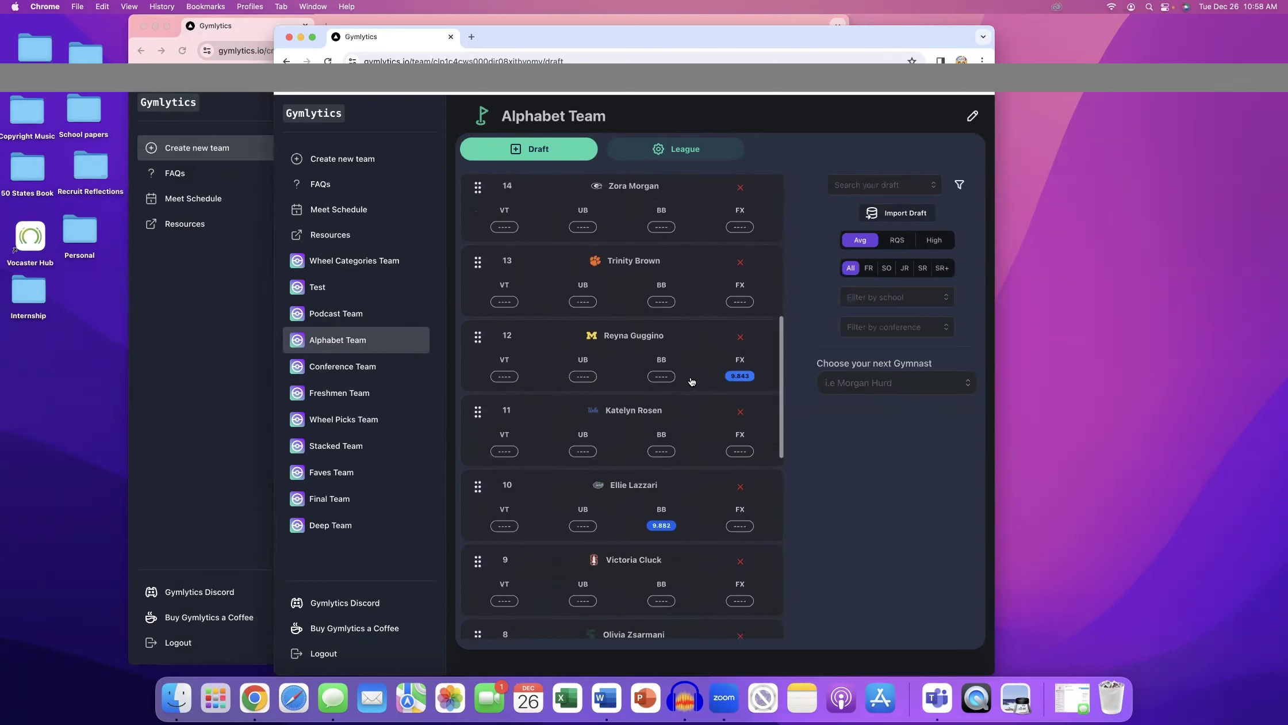
{"action": "scroll", "coordinate": [692, 382], "scroll_direction": "down", "scroll_amount": 5}
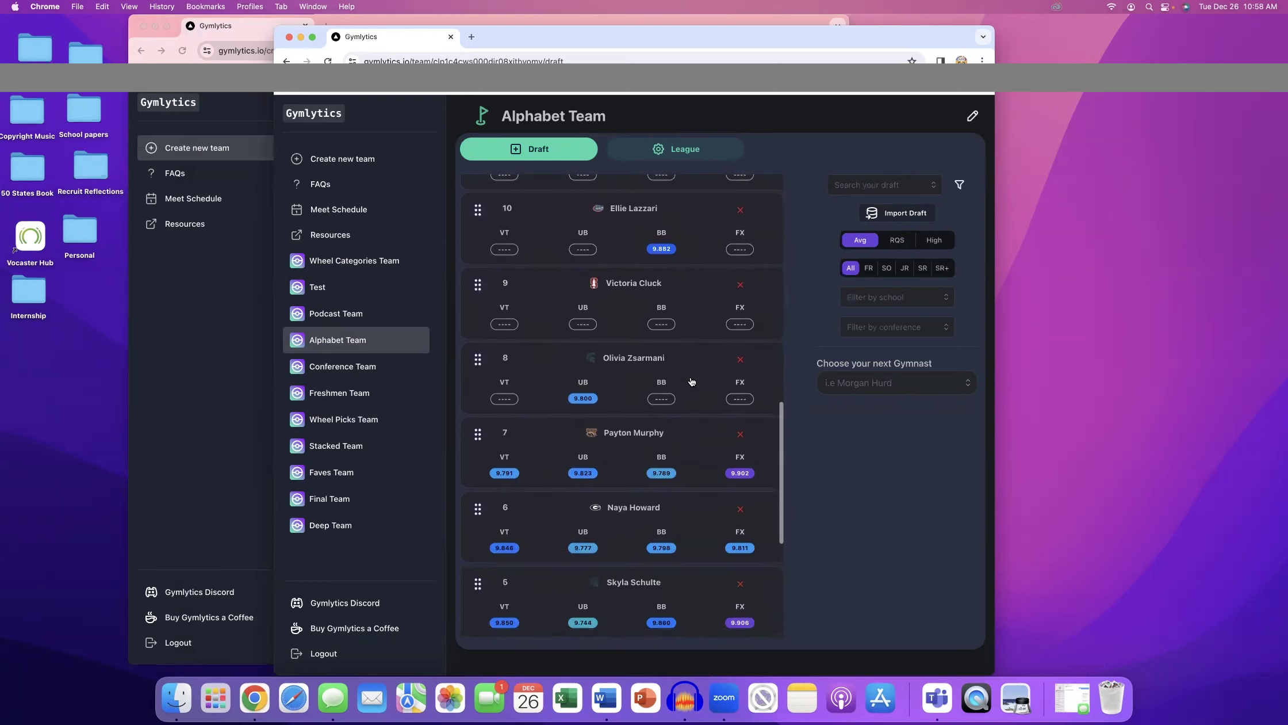
{"action": "scroll", "coordinate": [691, 381], "scroll_direction": "down", "scroll_amount": 7}
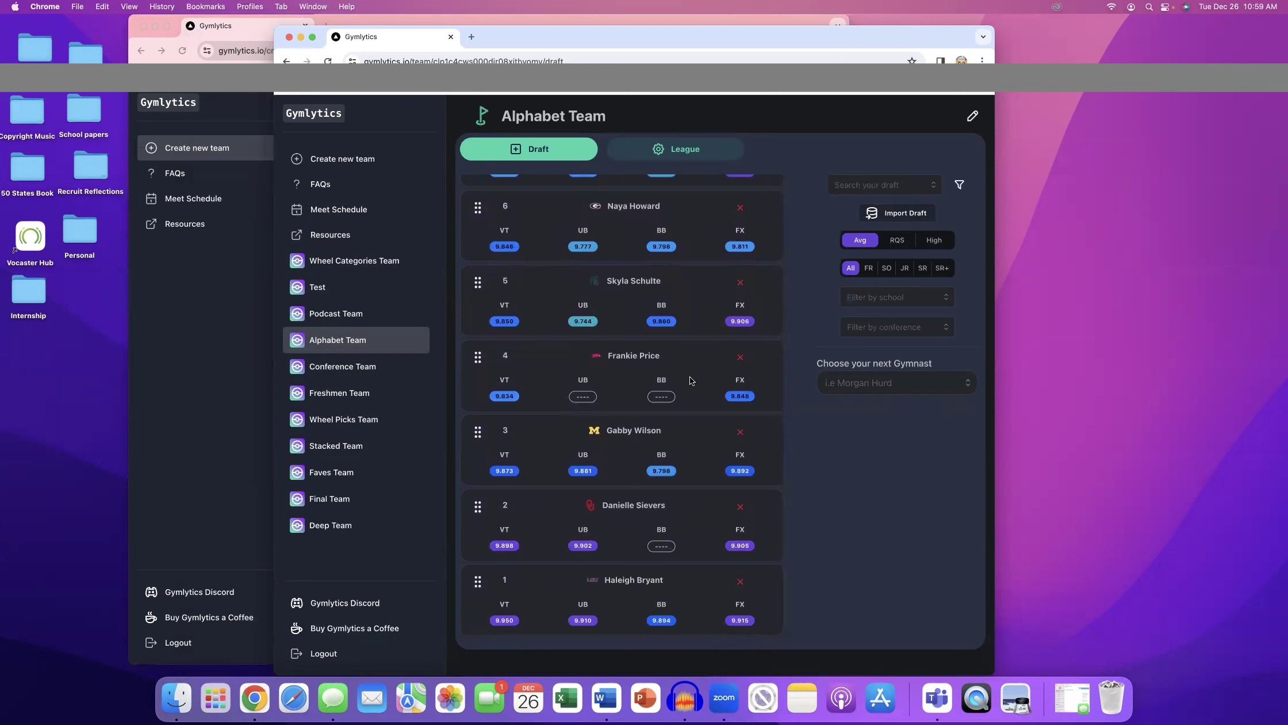
{"action": "scroll", "coordinate": [691, 381], "scroll_direction": "up", "scroll_amount": 15}
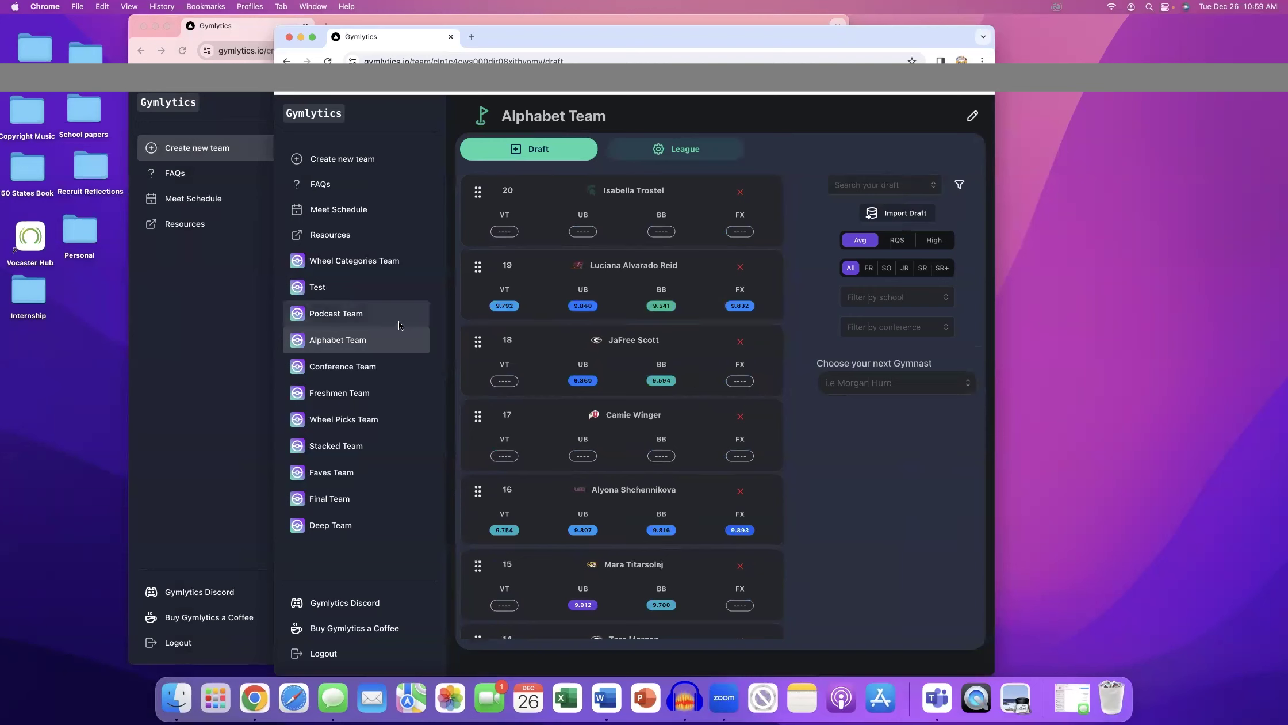
{"action": "left_click", "coordinate": [361, 393]}
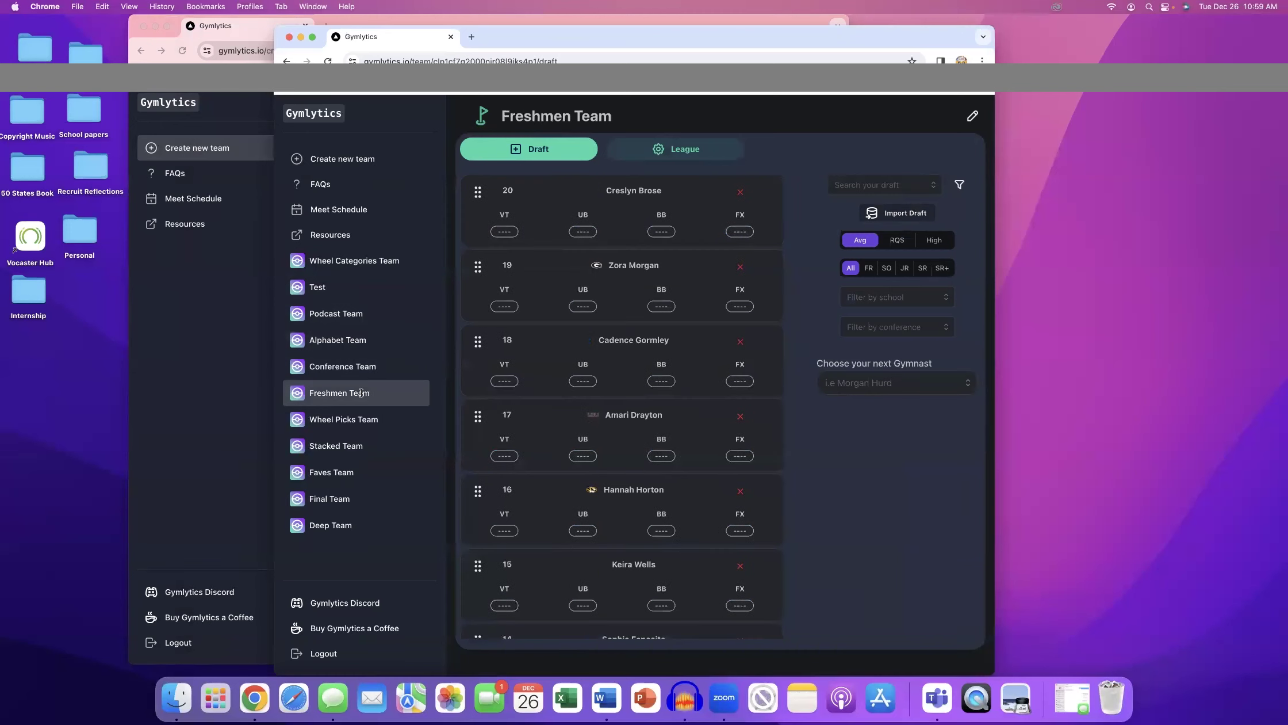
{"action": "scroll", "coordinate": [782, 438], "scroll_direction": "down", "scroll_amount": 2}
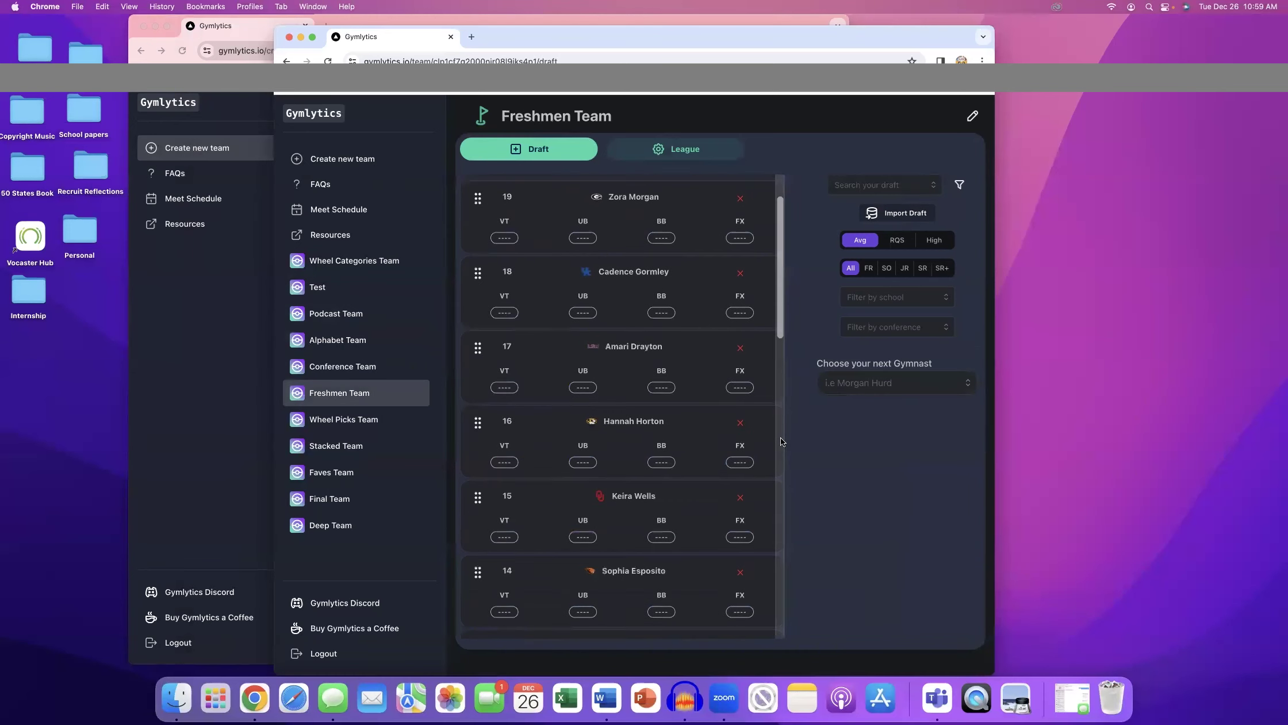
{"action": "scroll", "coordinate": [781, 441], "scroll_direction": "down", "scroll_amount": 4}
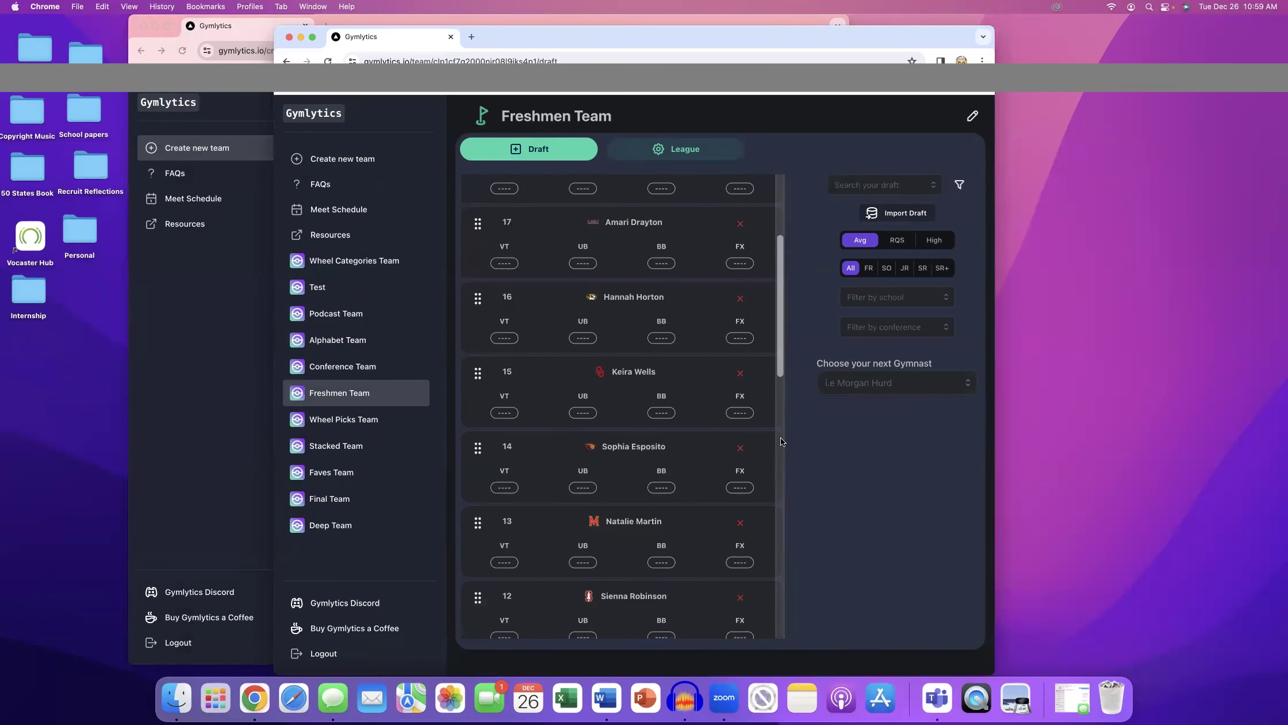
{"action": "scroll", "coordinate": [781, 441], "scroll_direction": "down", "scroll_amount": 4}
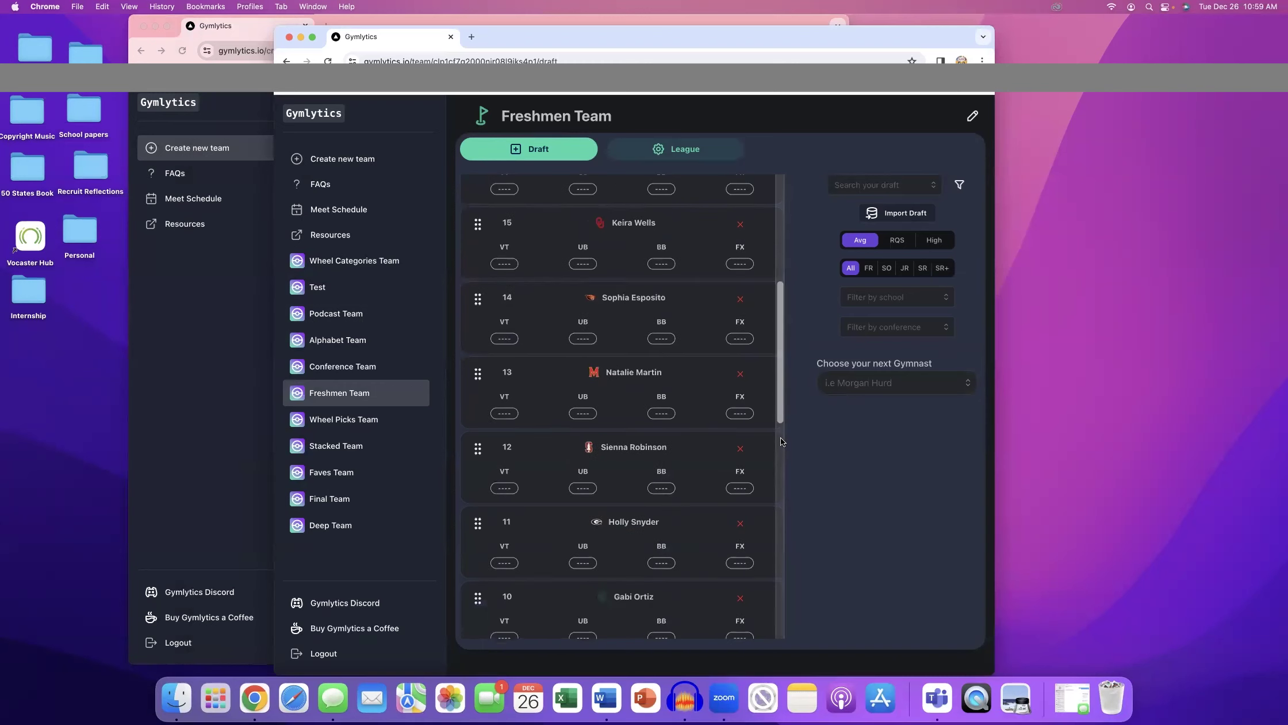
{"action": "scroll", "coordinate": [781, 441], "scroll_direction": "down", "scroll_amount": 4}
{"action": "scroll", "coordinate": [781, 441], "scroll_direction": "down", "scroll_amount": 12}
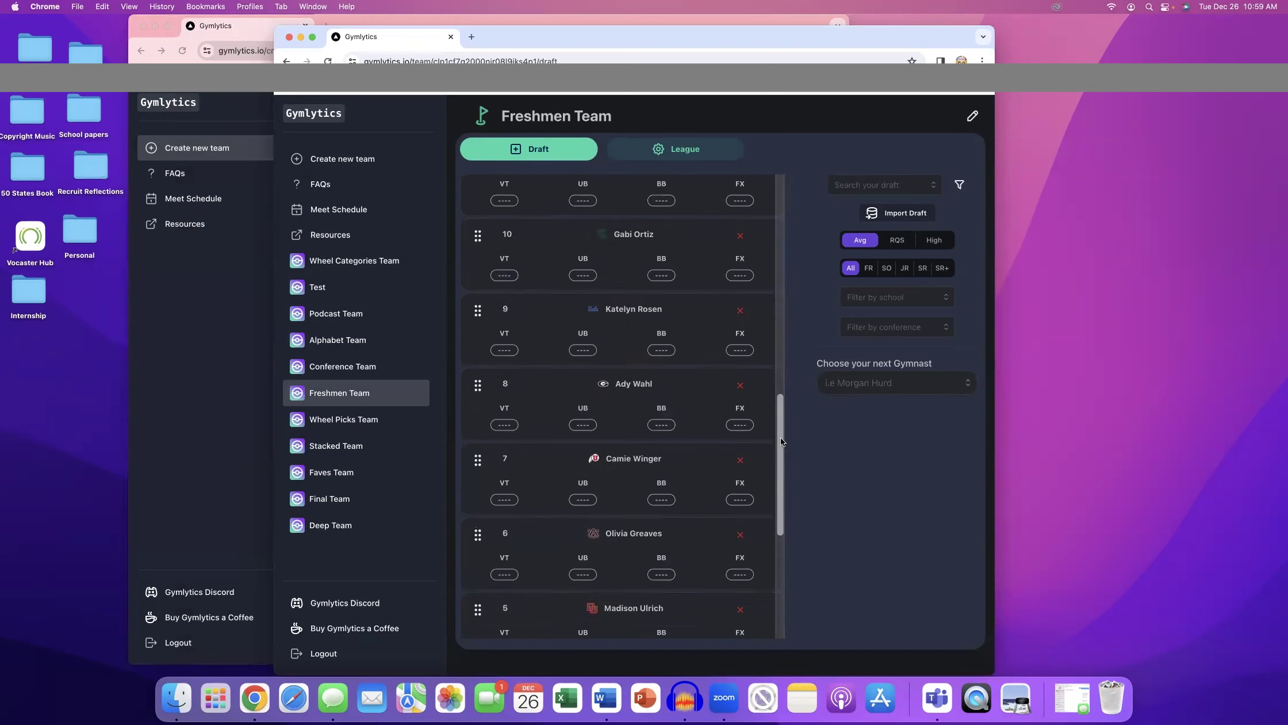
{"action": "scroll", "coordinate": [781, 441], "scroll_direction": "down", "scroll_amount": 1}
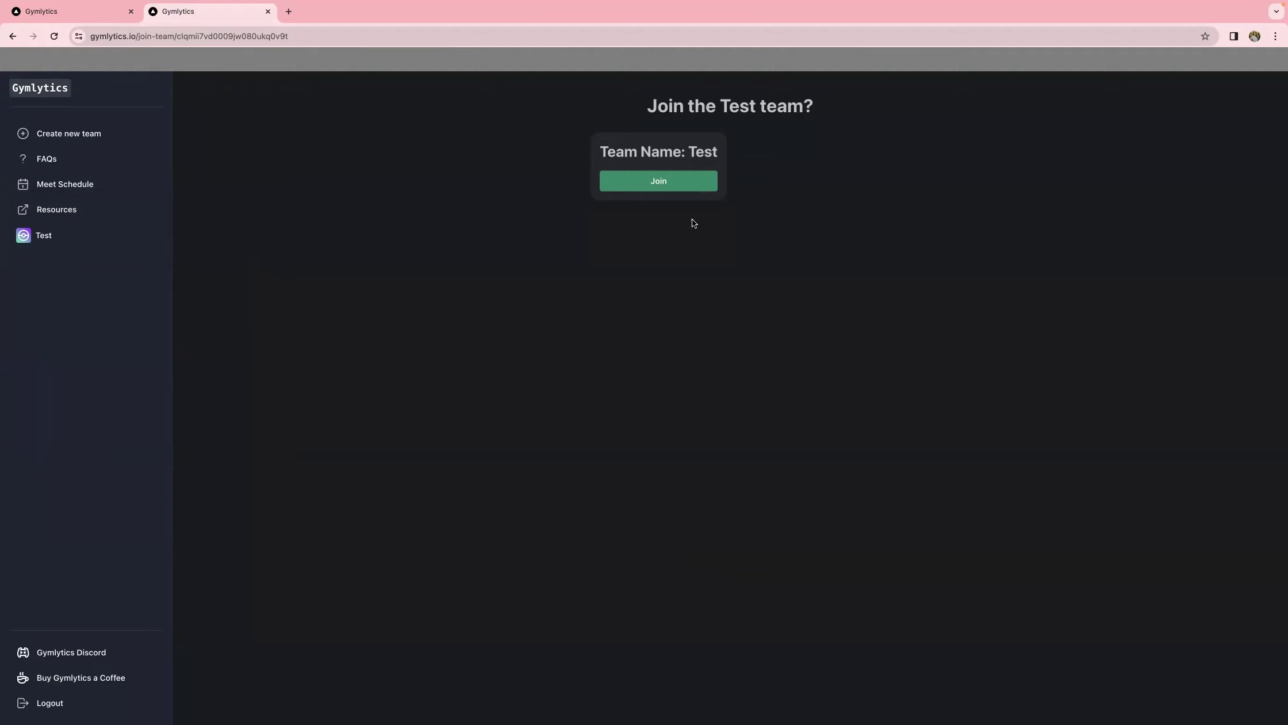
- Accept the invitation to join the Test team's league
{"action": "left_click", "coordinate": [685, 182]}
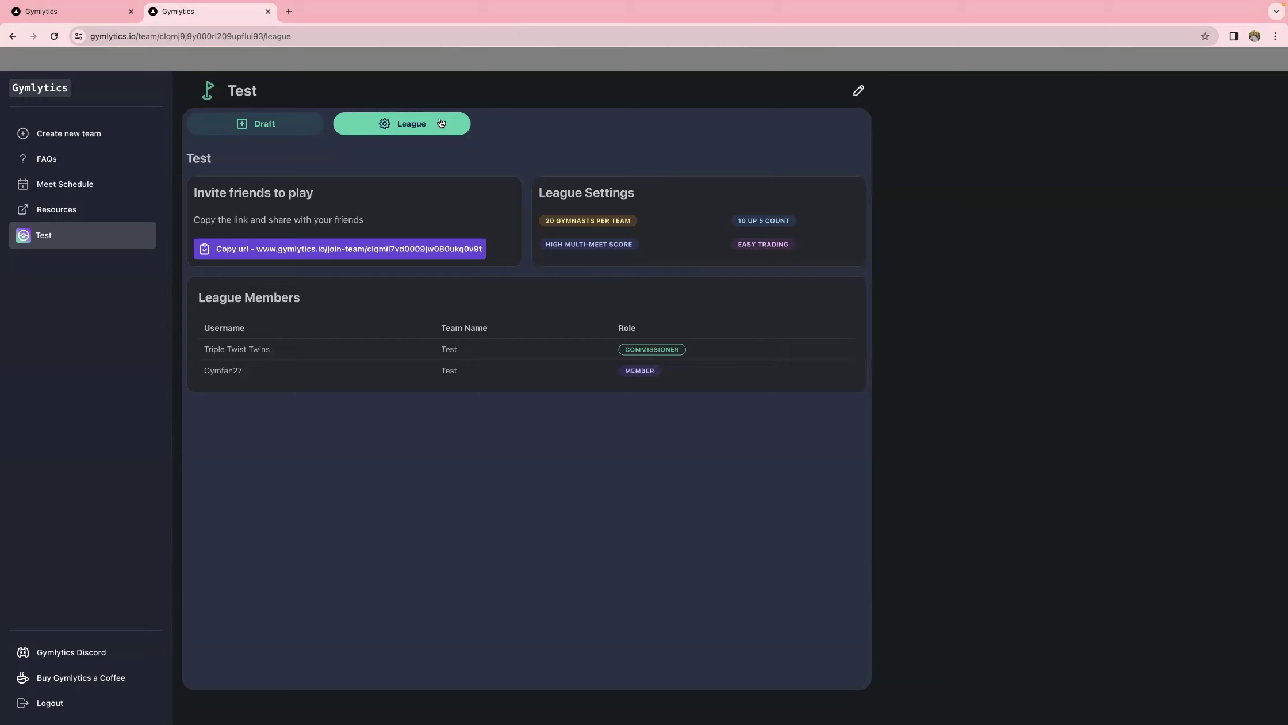
- Draft Haleigh Bryant, Jade Carey and Selena Harris as picks 1–3 for team Test
{"action": "left_click", "coordinate": [275, 124]}
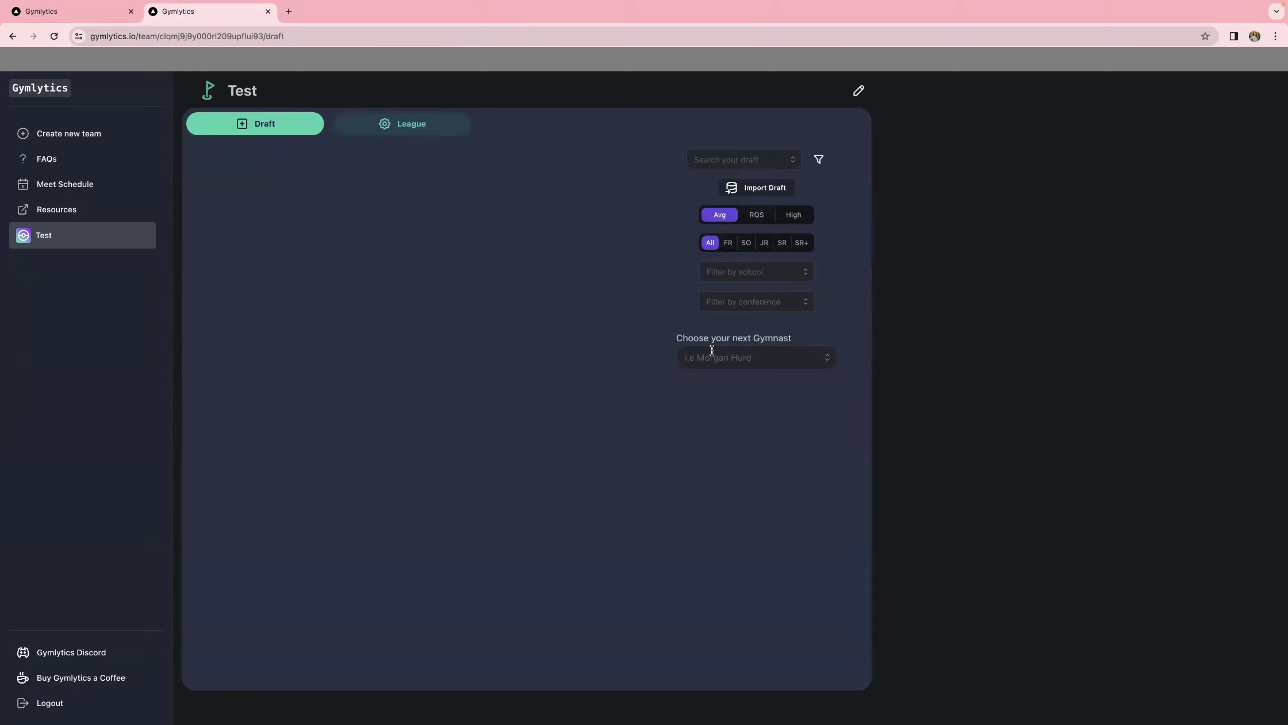
{"action": "left_click", "coordinate": [732, 360]}
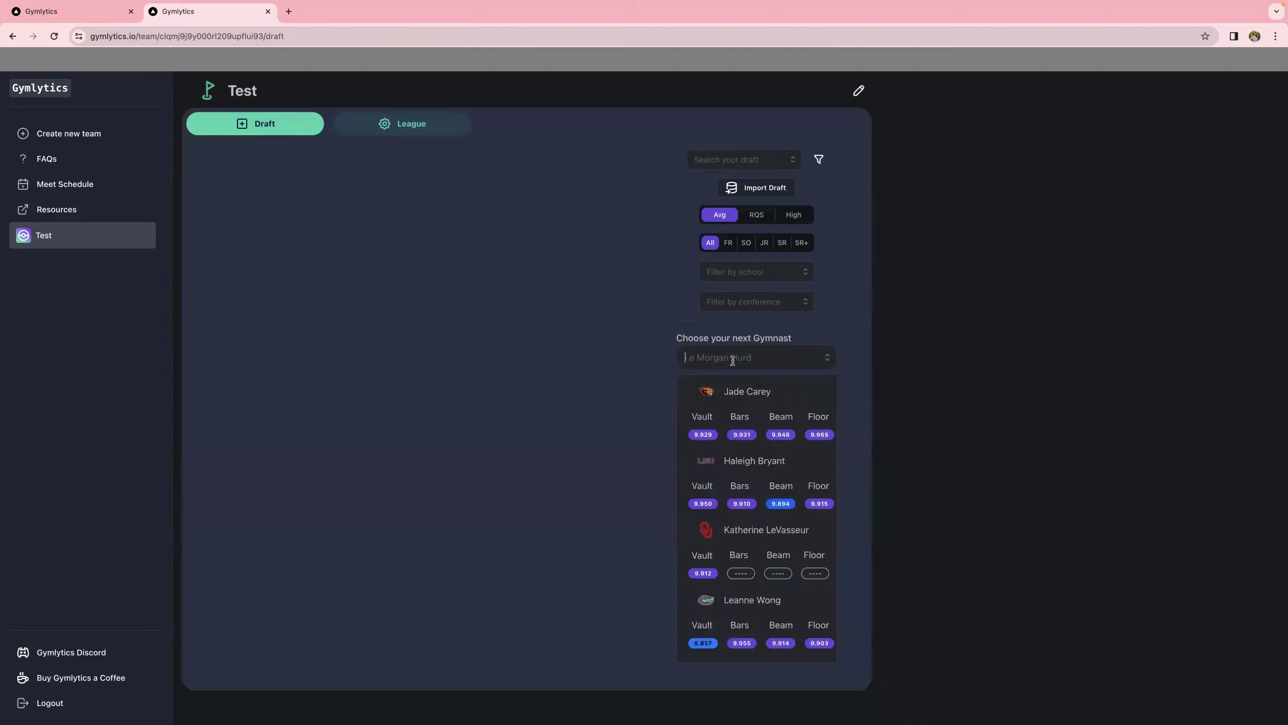
{"action": "left_click", "coordinate": [796, 472]}
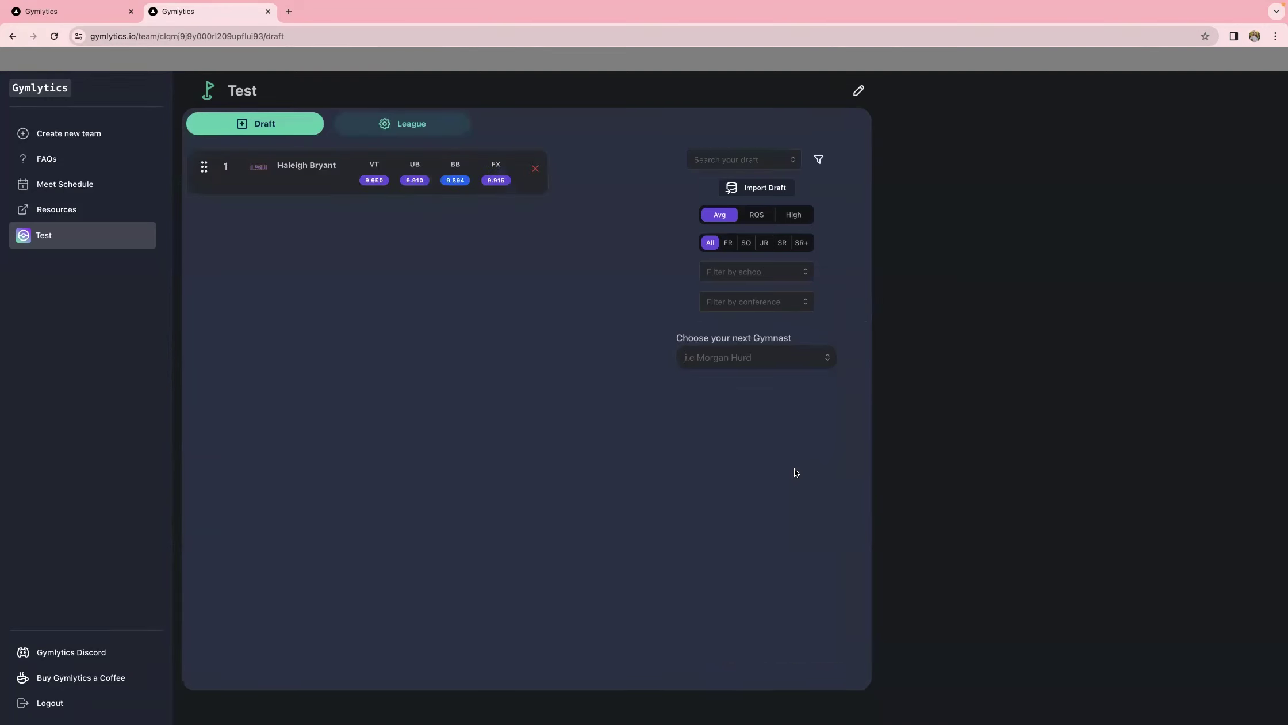
{"action": "left_click", "coordinate": [741, 354]}
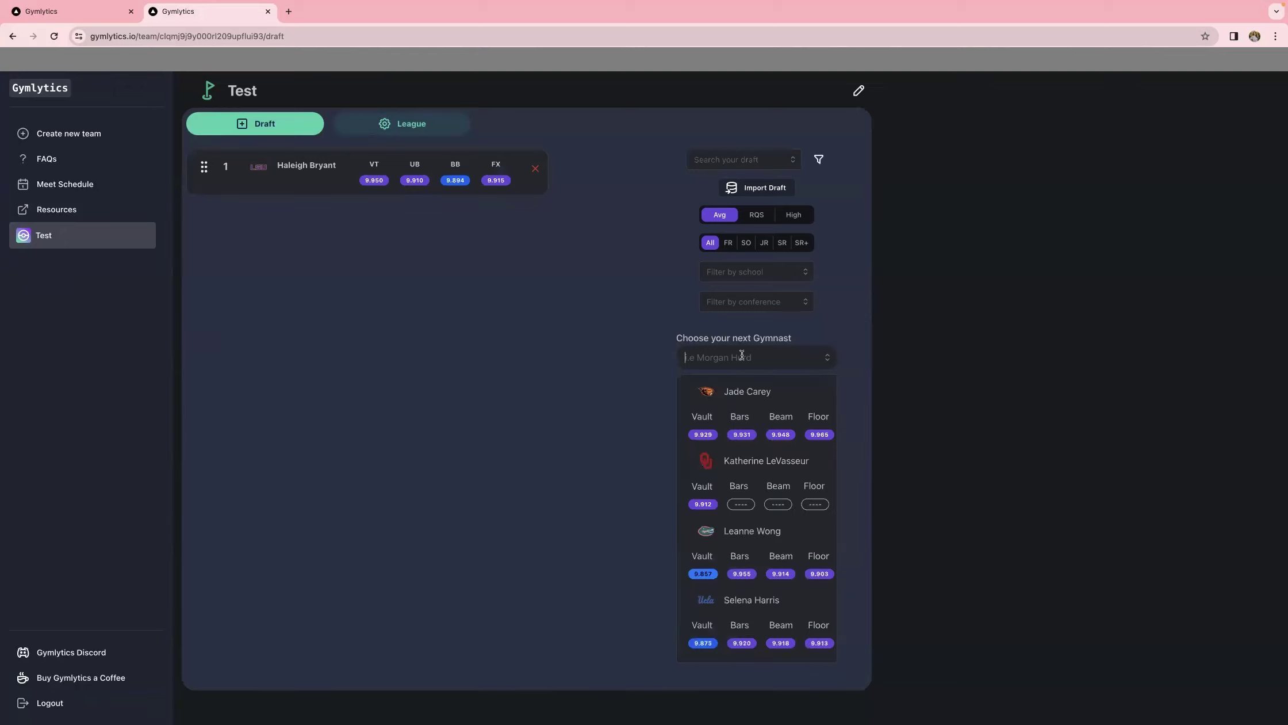
{"action": "left_click", "coordinate": [745, 394]}
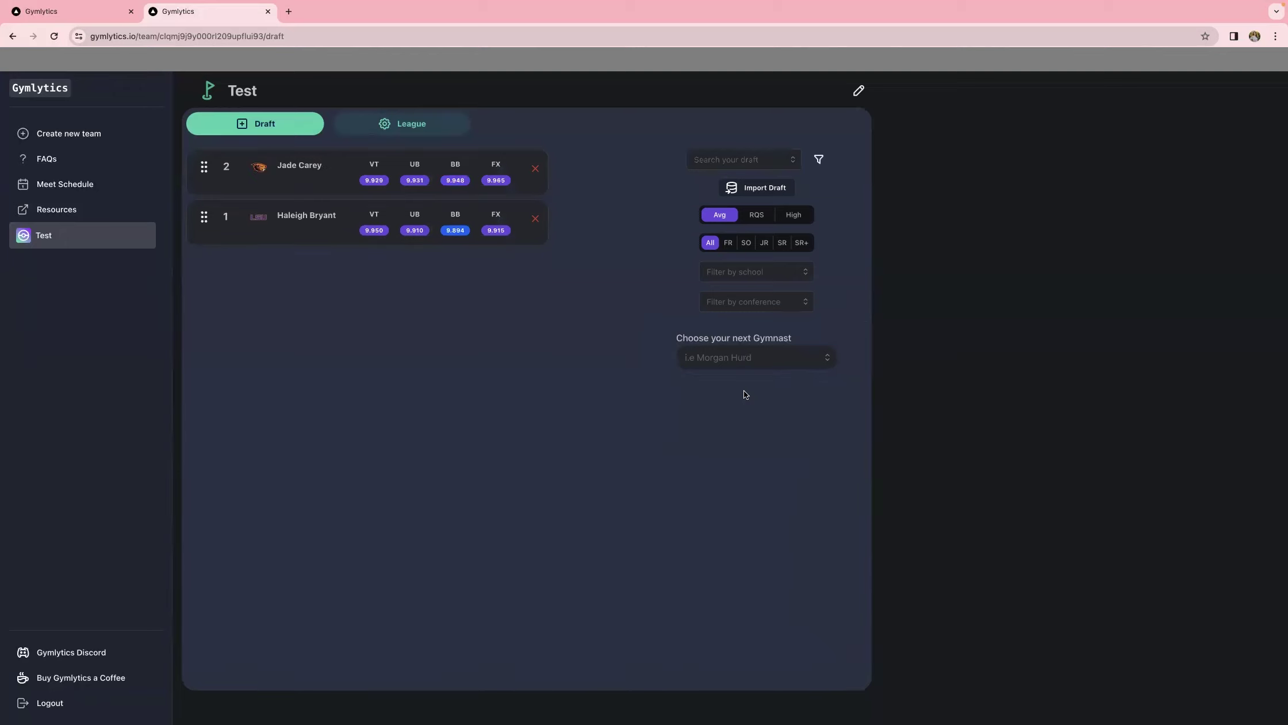
{"action": "left_click", "coordinate": [728, 354]}
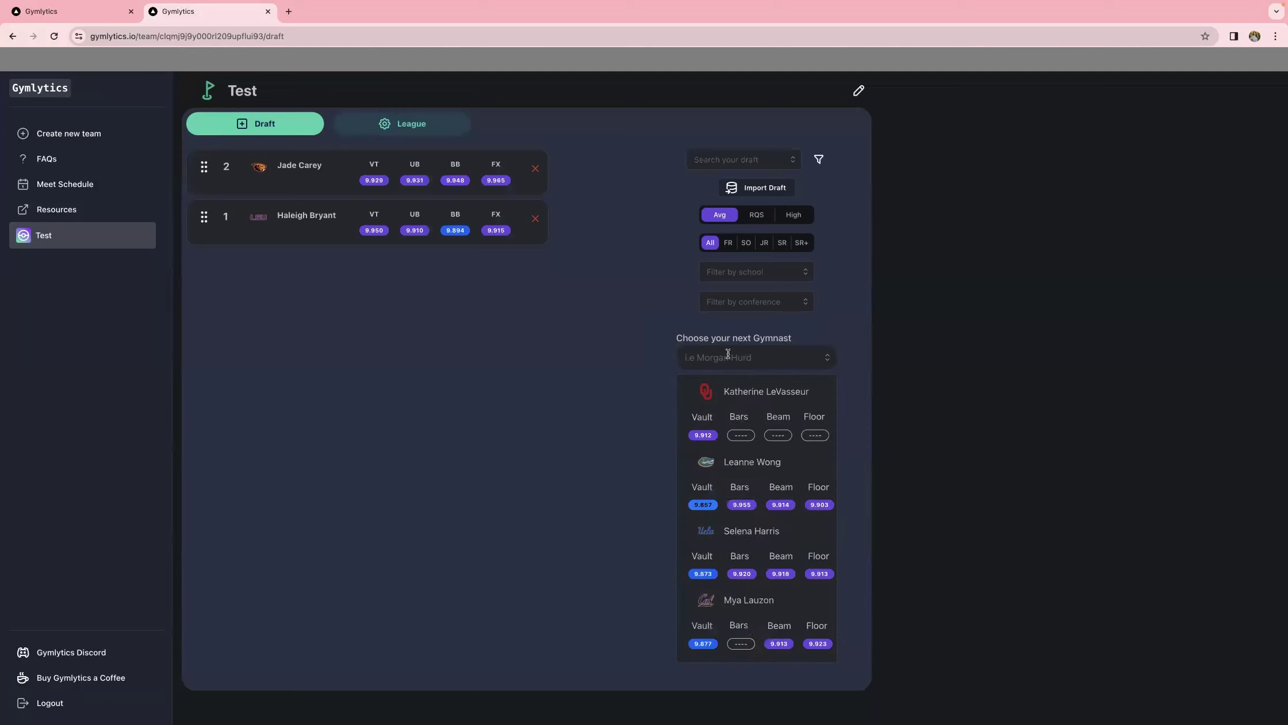
{"action": "left_click", "coordinate": [756, 524]}
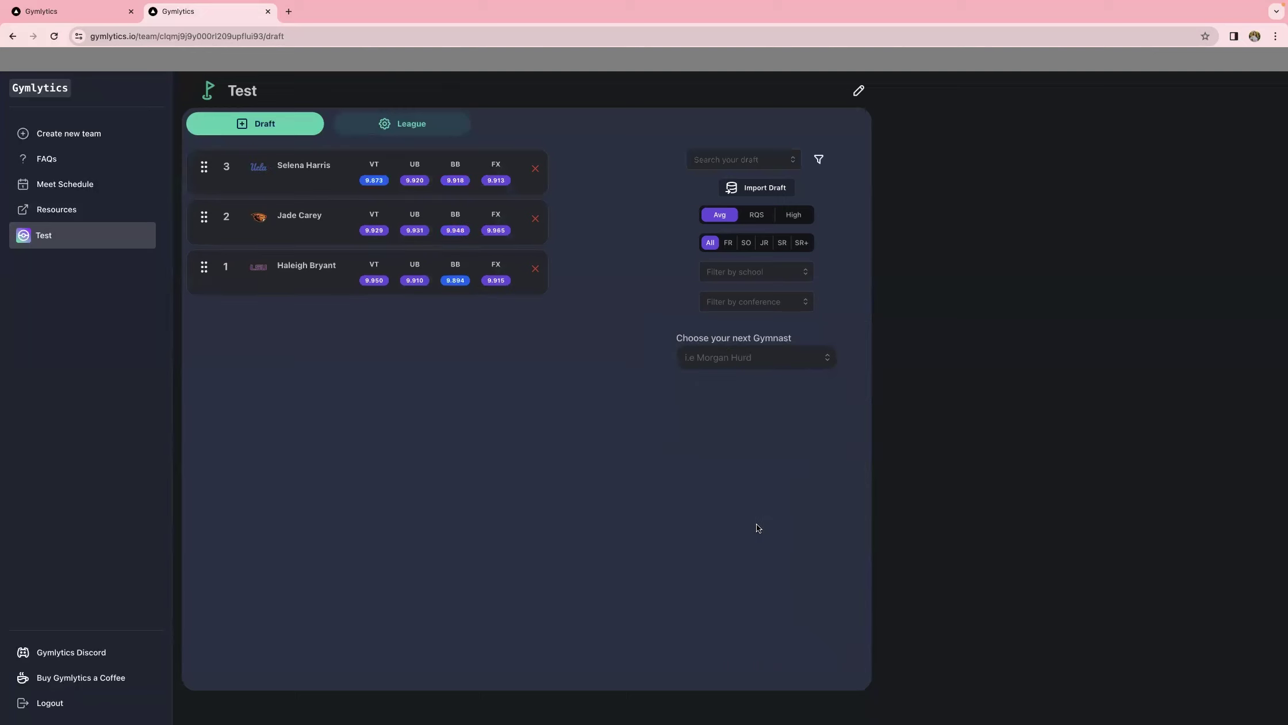
- Draft Leanne Wong, Maile O'Keefe, Mya Lauzon and Katherine LeVasseur as picks 4–7
{"action": "left_click", "coordinate": [730, 359]}
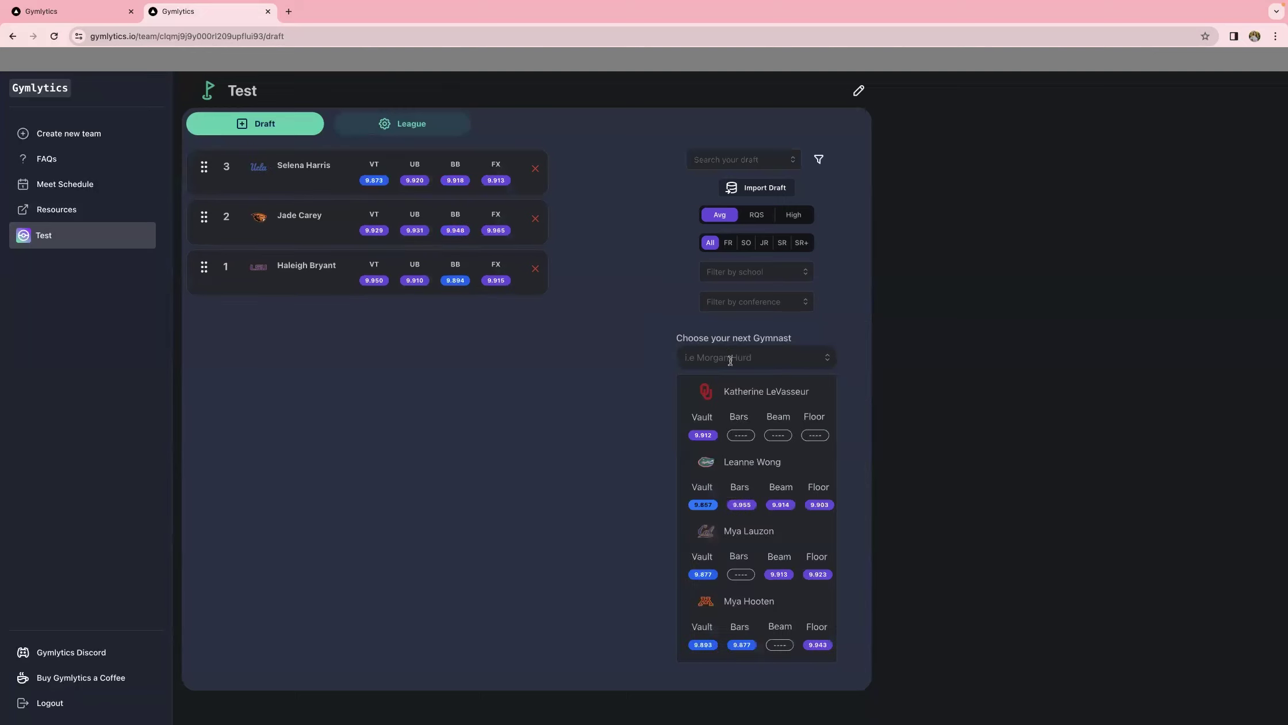
{"action": "left_click", "coordinate": [766, 463]}
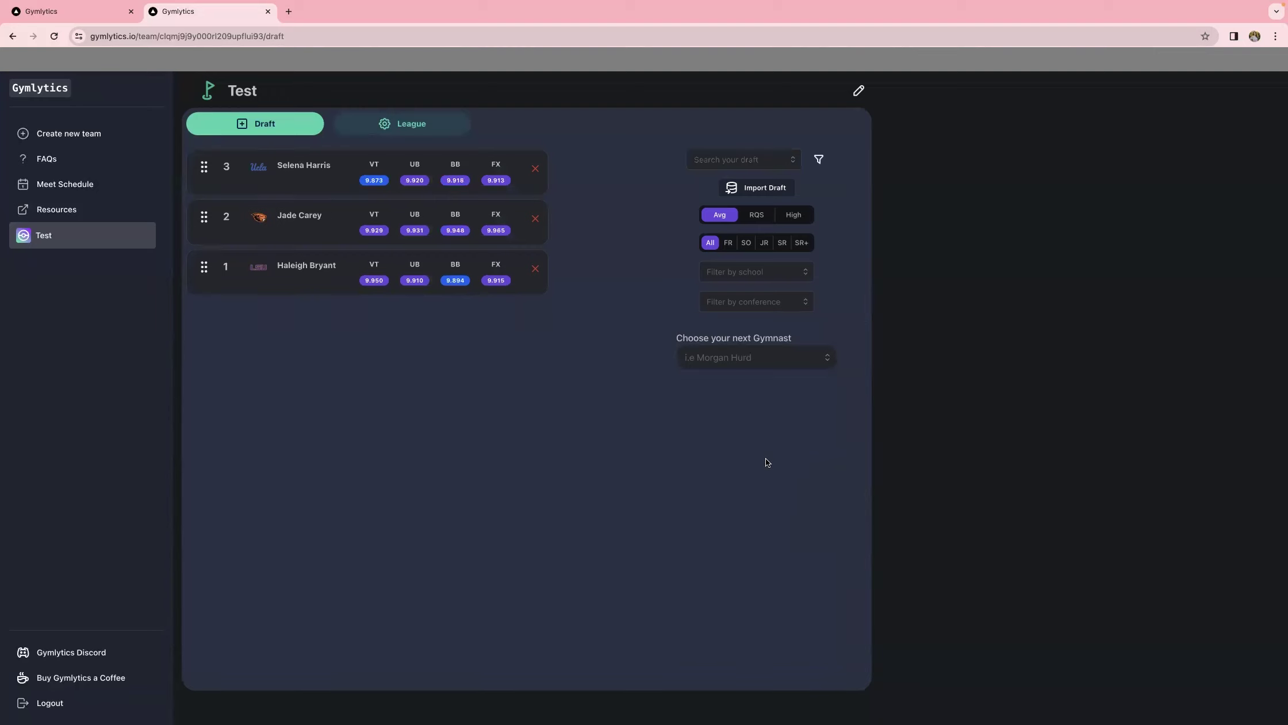
{"action": "left_click", "coordinate": [714, 359]}
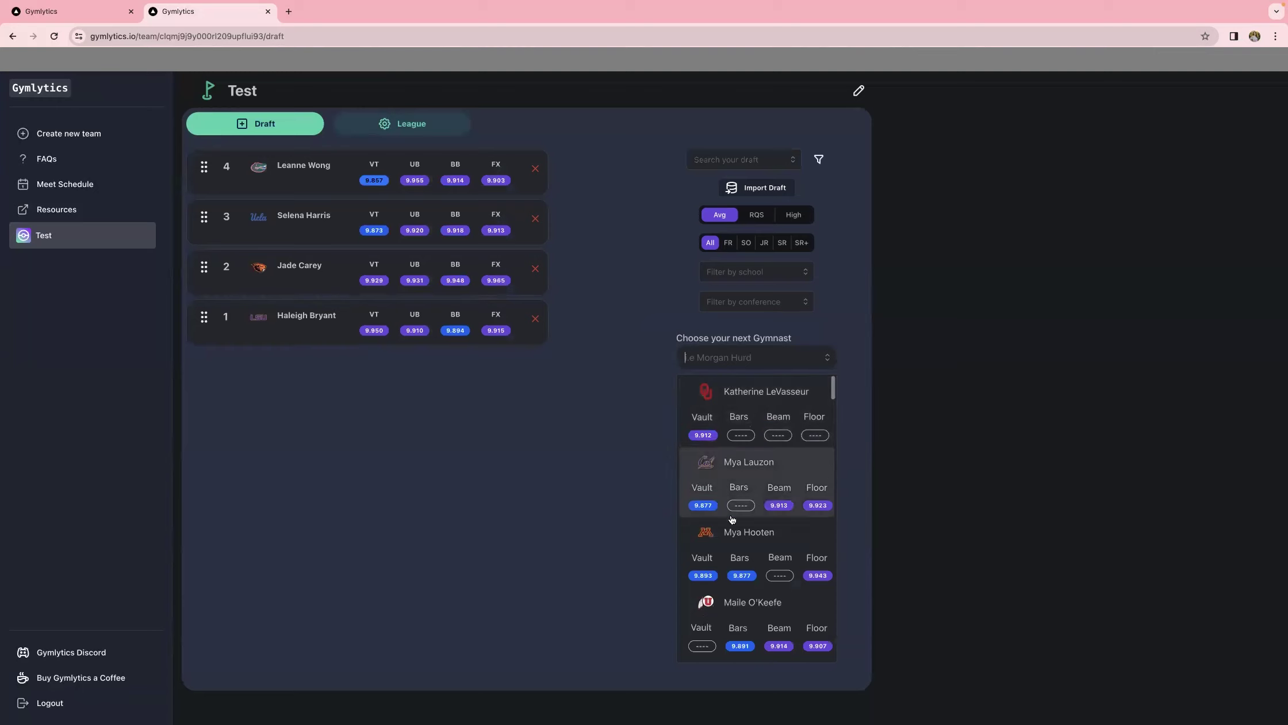
{"action": "left_click", "coordinate": [742, 596]}
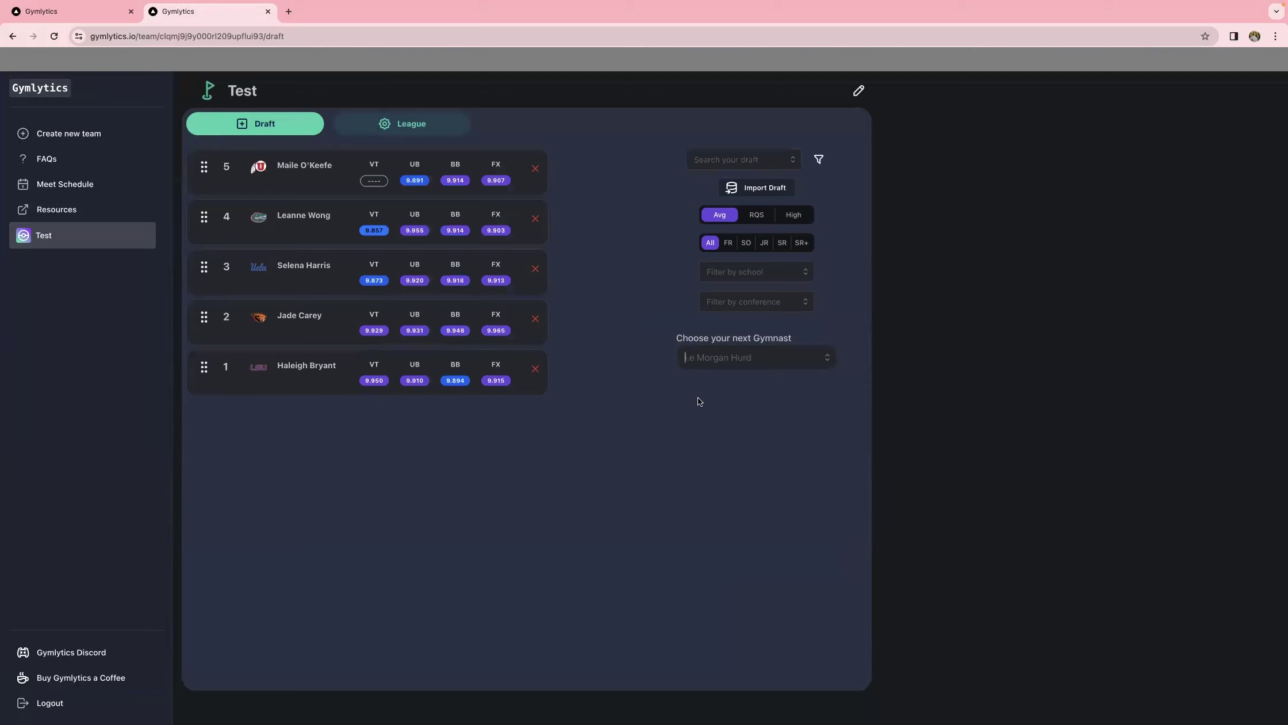
{"action": "left_click", "coordinate": [708, 359]}
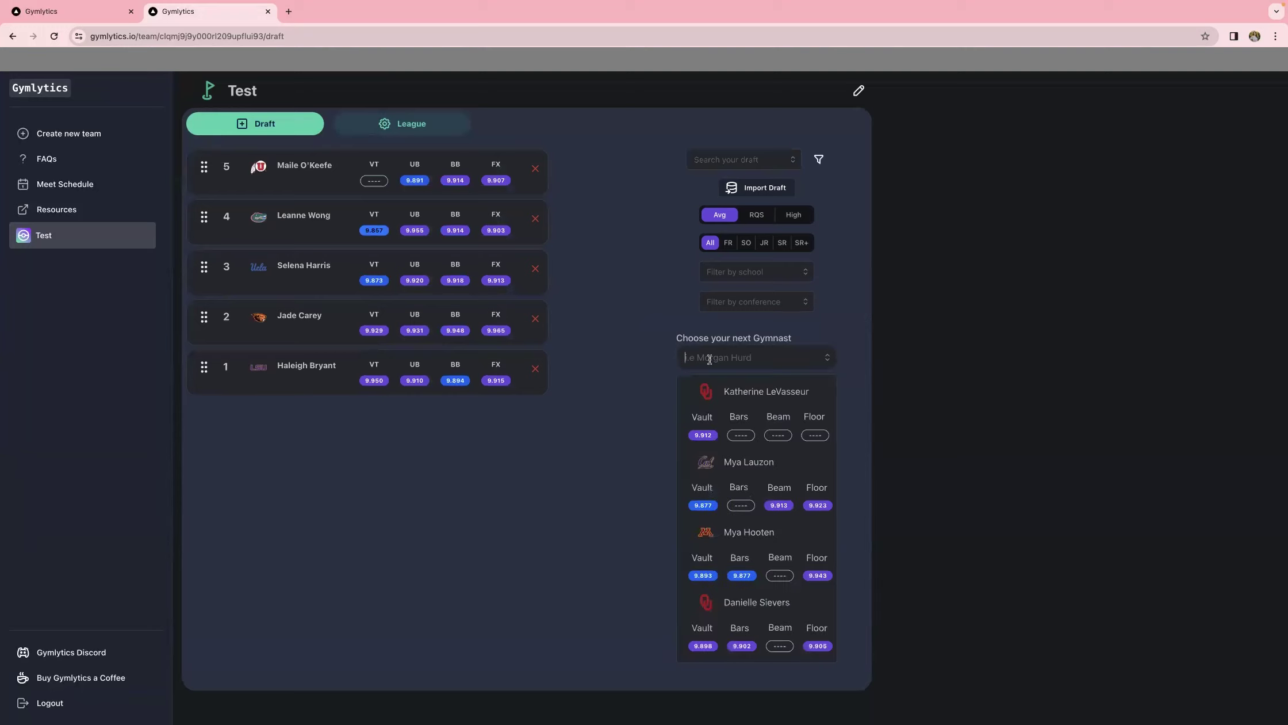
{"action": "left_click", "coordinate": [725, 472]}
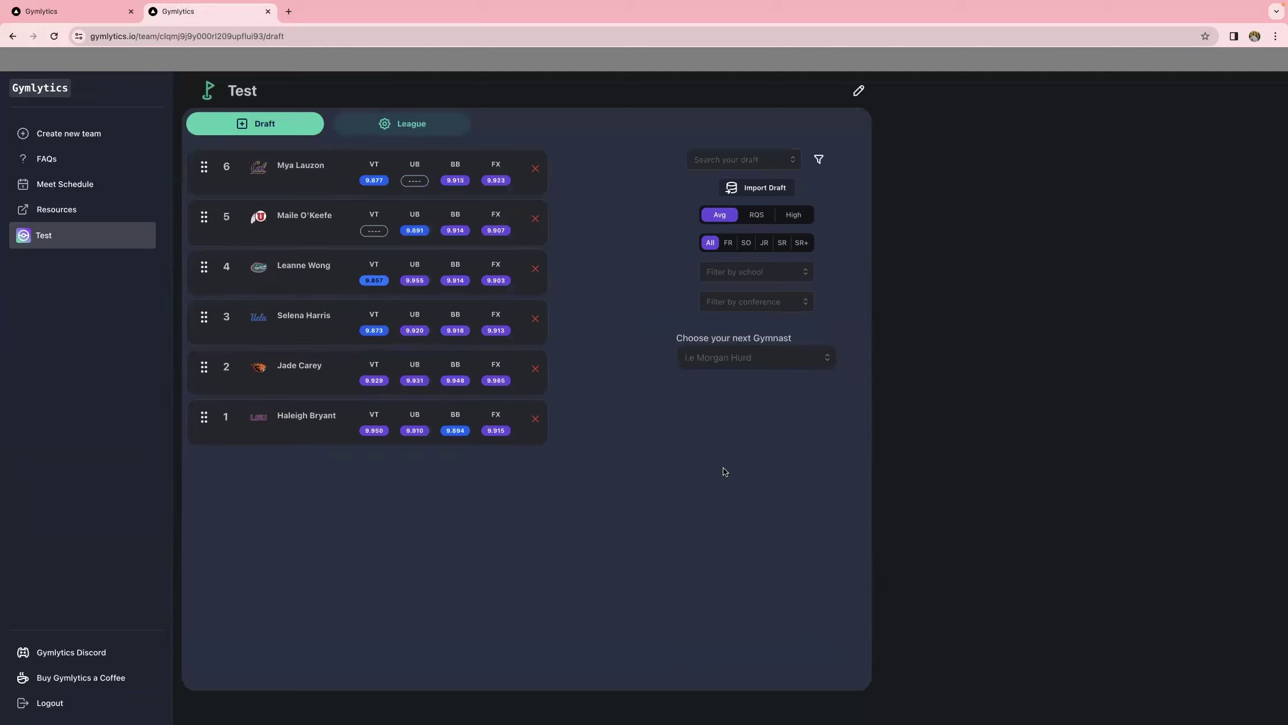
{"action": "left_click", "coordinate": [722, 359]}
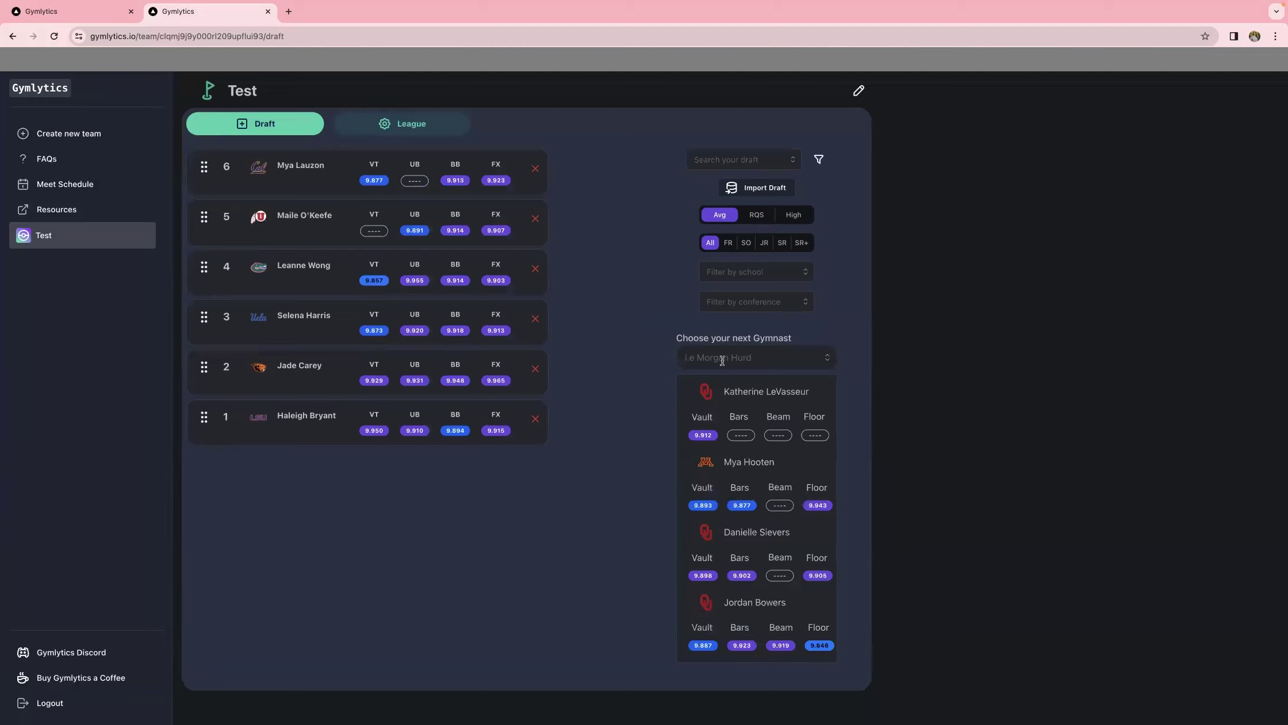
{"action": "left_click", "coordinate": [740, 396]}
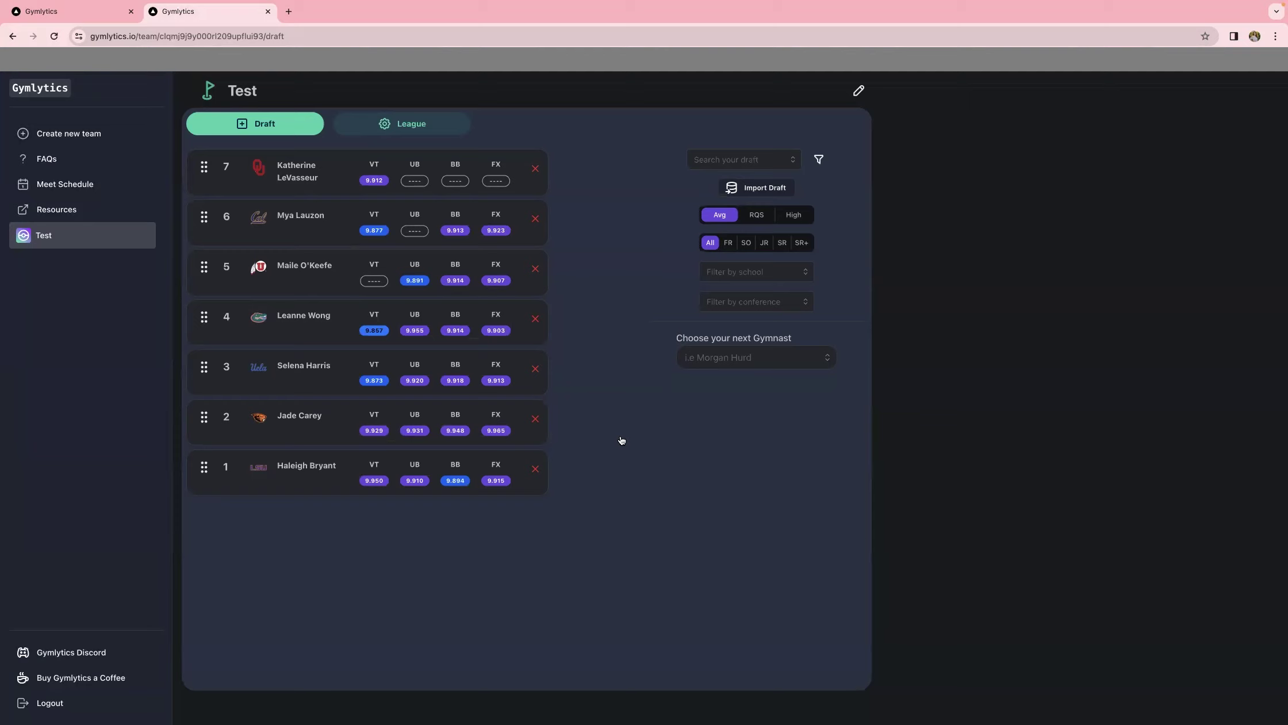
- Return to the Test league page listing its two members and league settings
{"action": "left_click", "coordinate": [422, 122]}
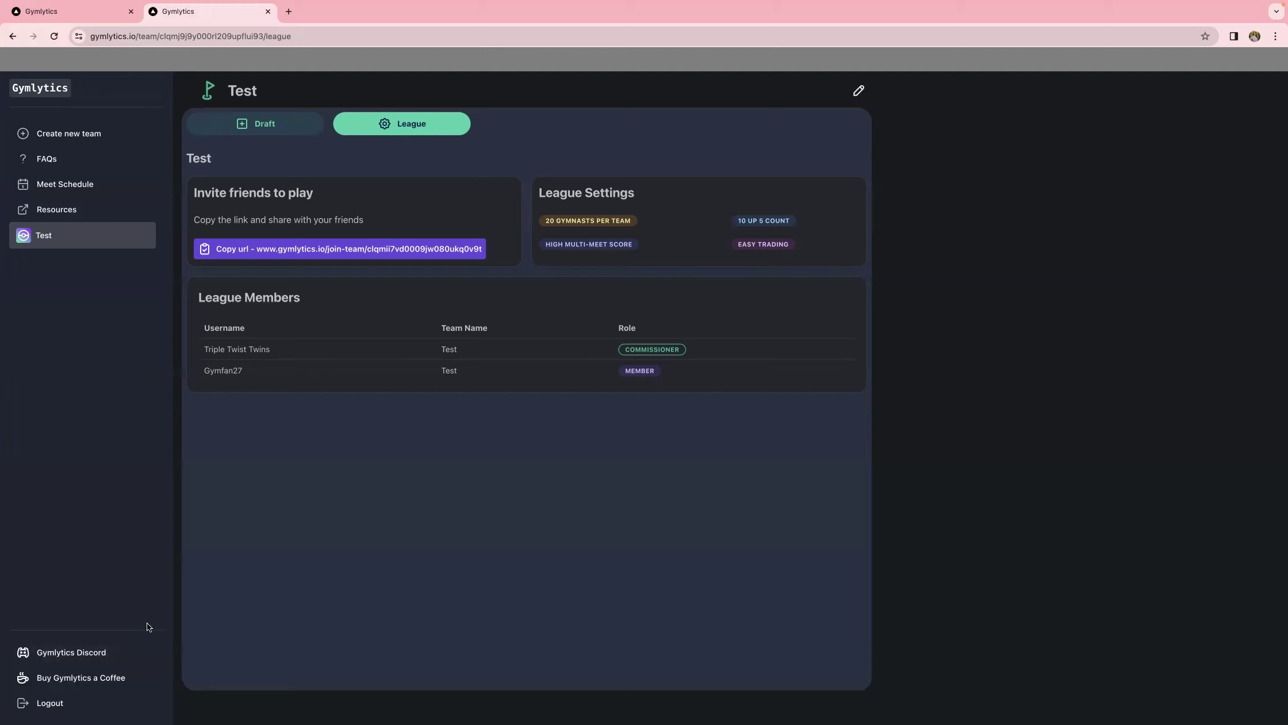
- View the Gymlytics Buy Me a Coffee page in a new tab, then return to the league tab
{"action": "left_click", "coordinate": [119, 678]}
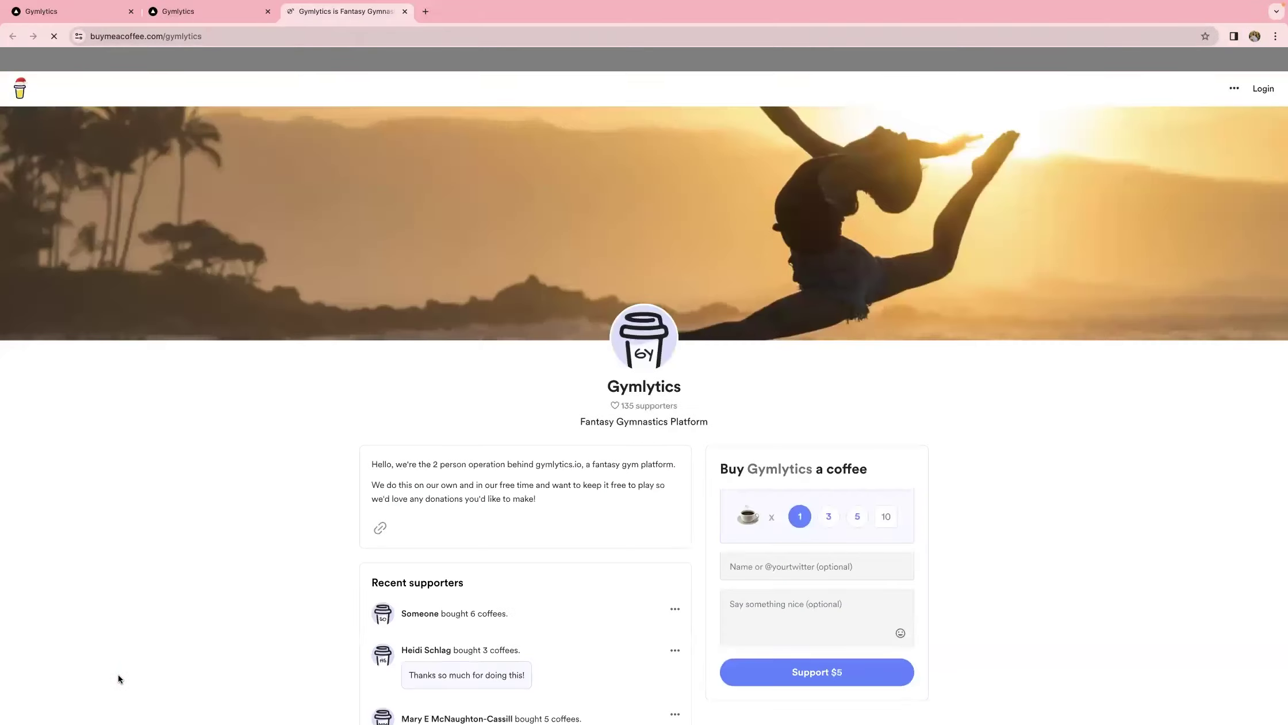
{"action": "scroll", "coordinate": [1060, 606], "scroll_direction": "down", "scroll_amount": 3}
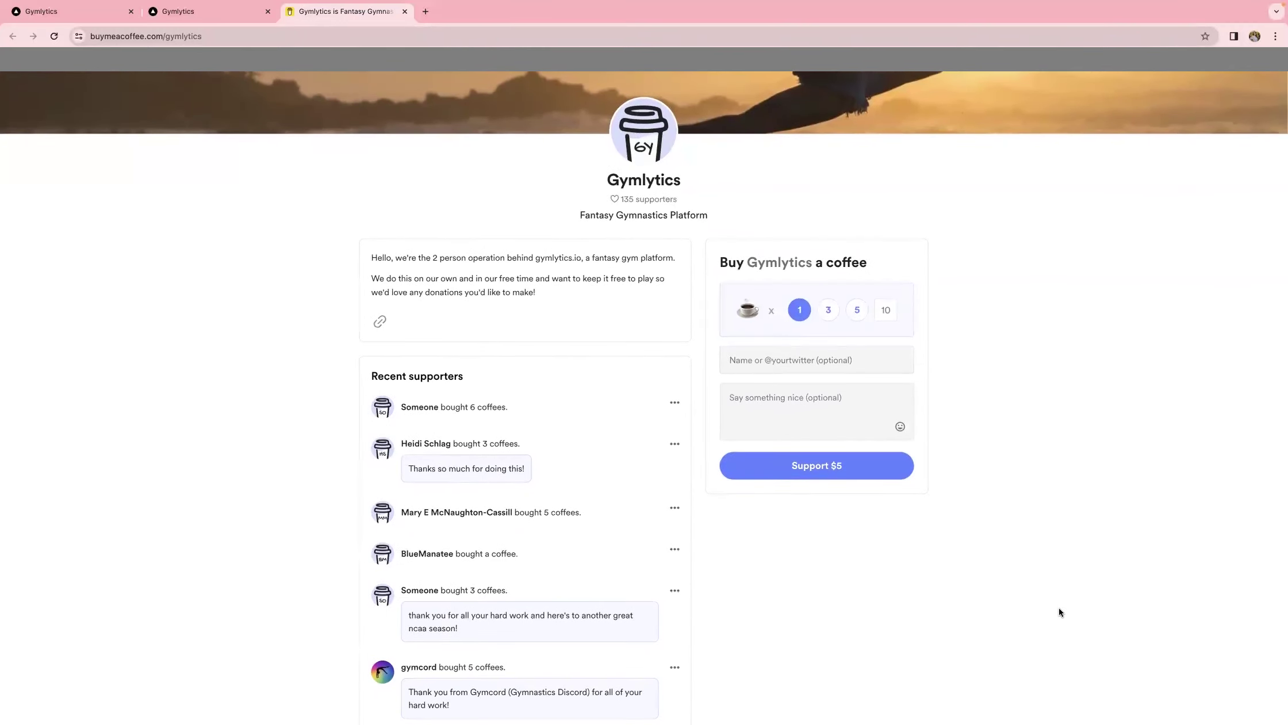
{"action": "left_click", "coordinate": [174, 13]}
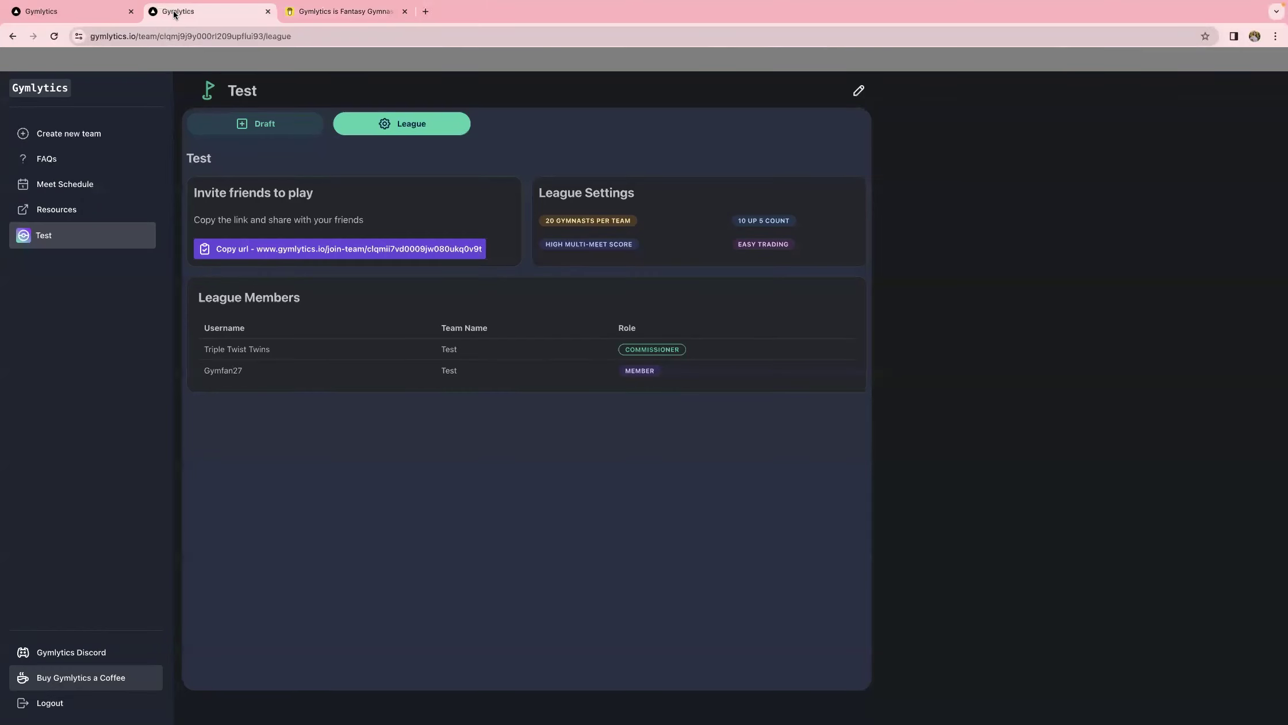